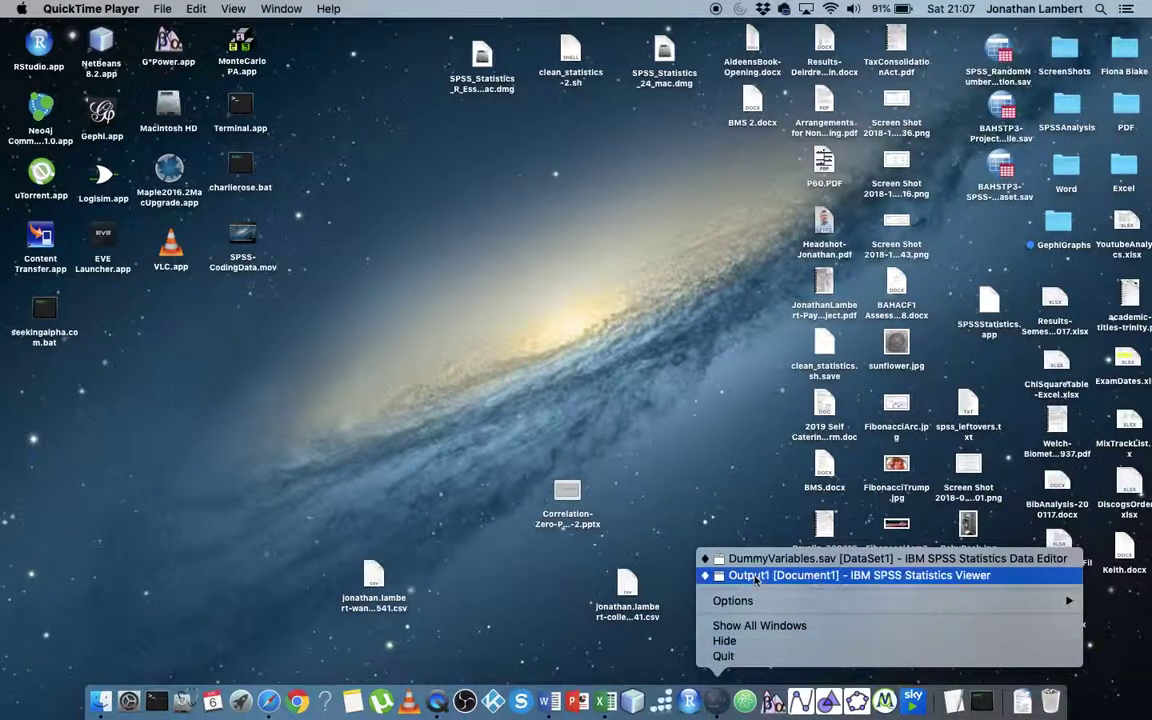
Bring up the DummyVariables.sav data editor window and select the AgeCategory column.
click(755, 558)
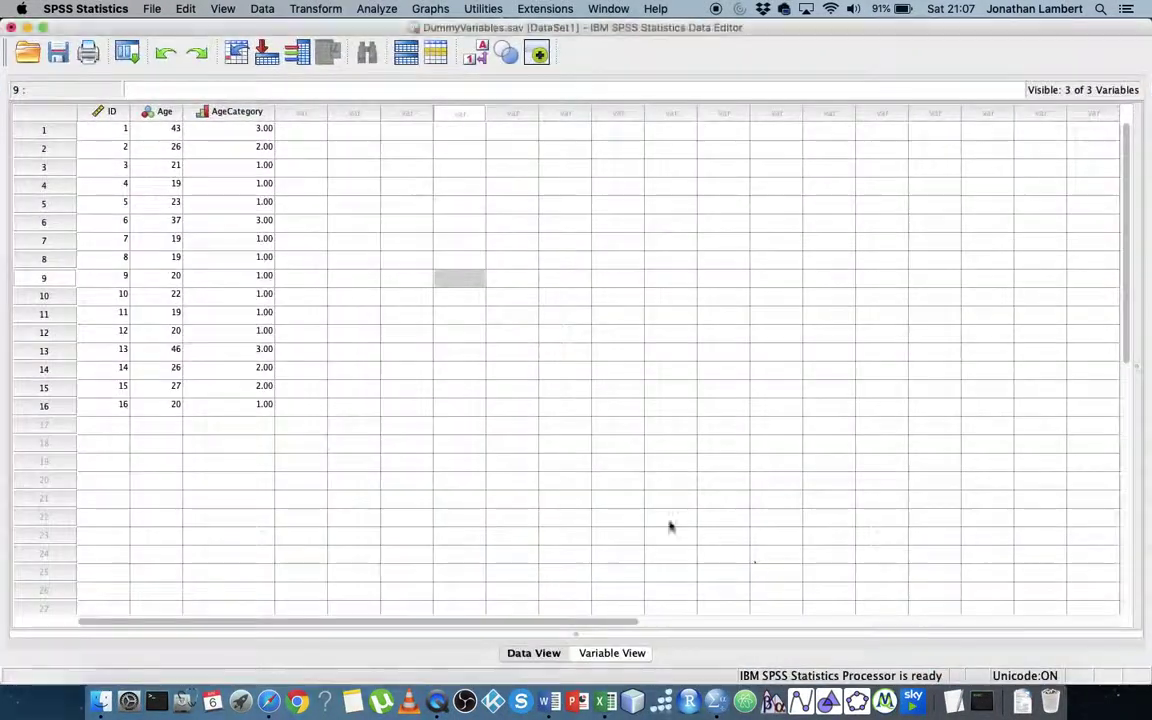
click(373, 321)
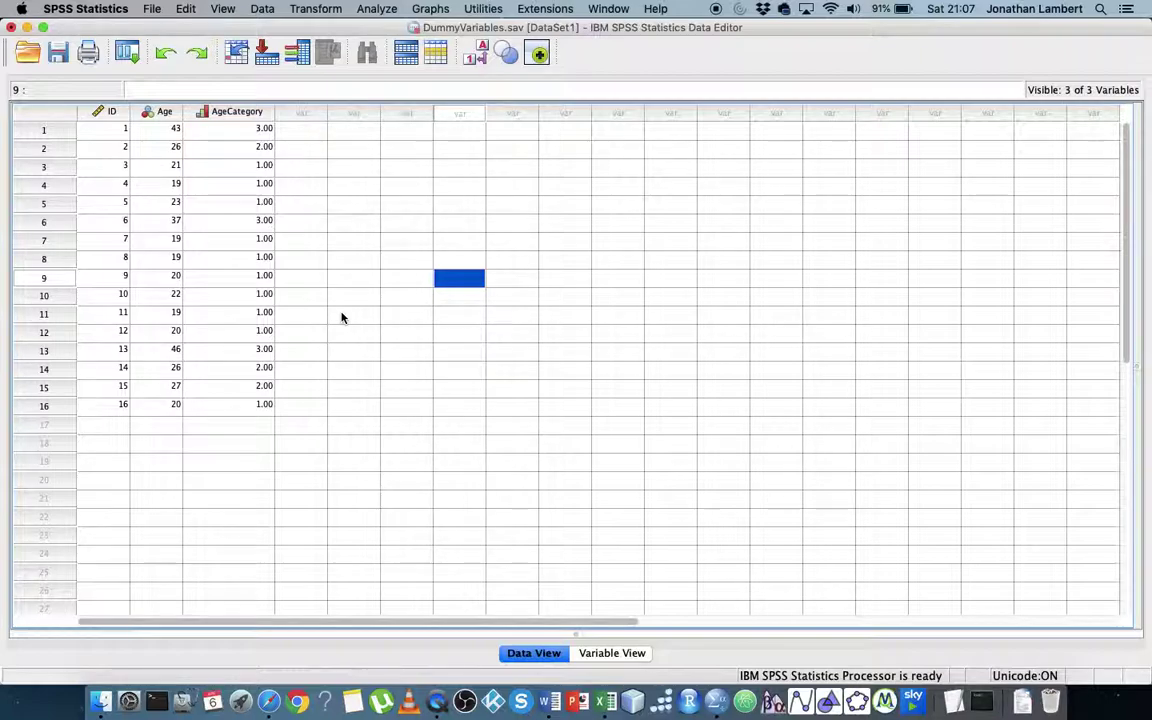
click(320, 10)
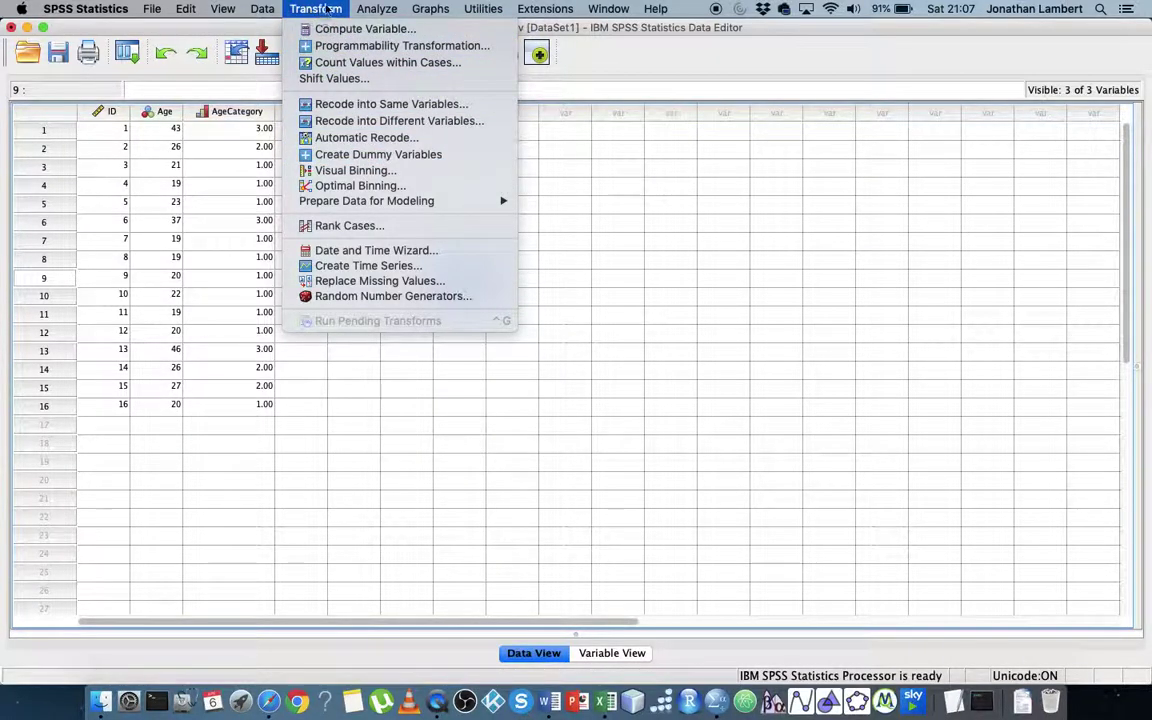
click(538, 58)
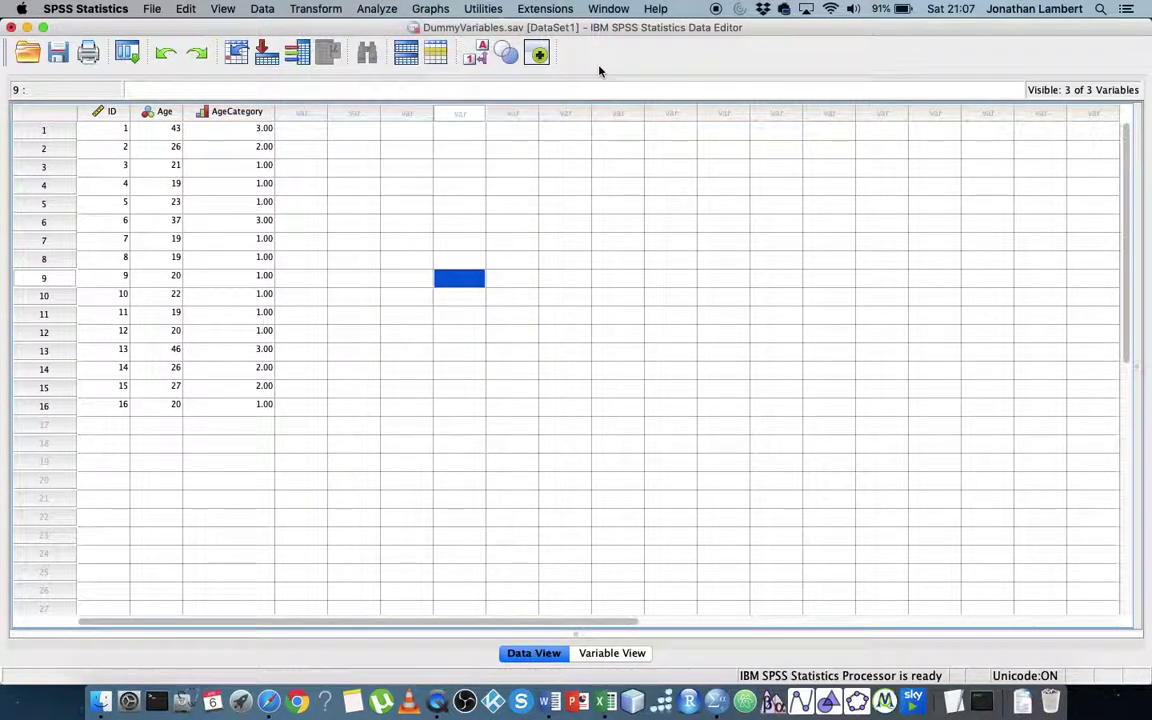
click(229, 121)
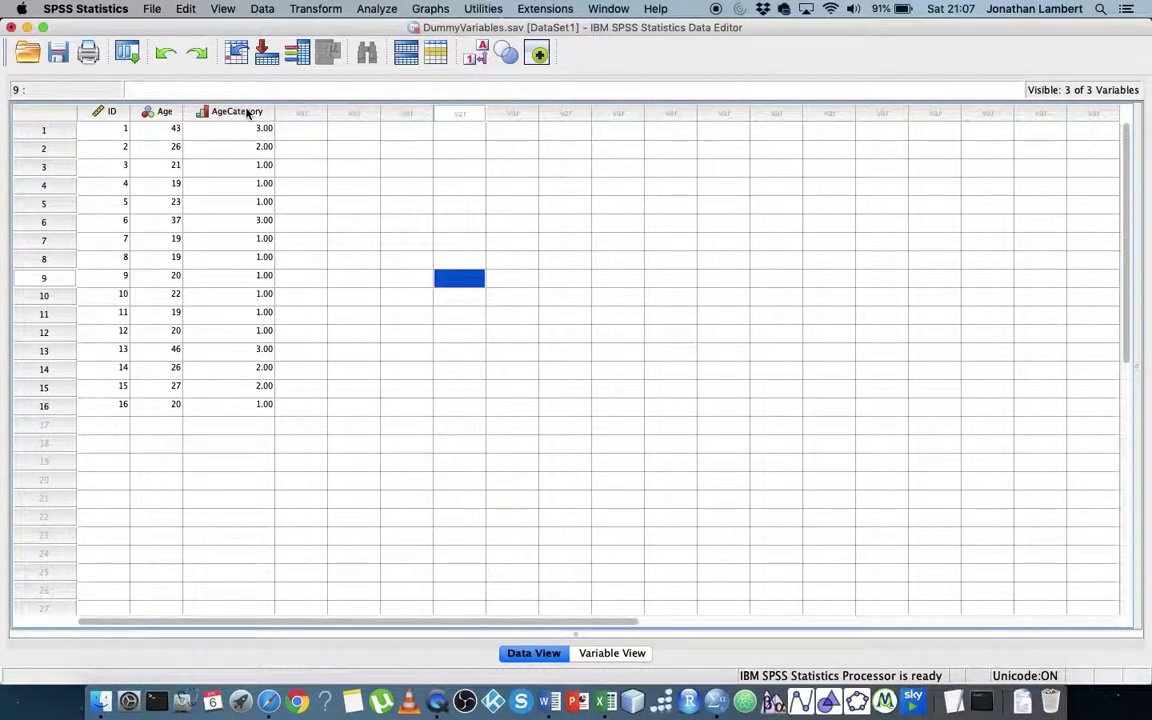
click(251, 114)
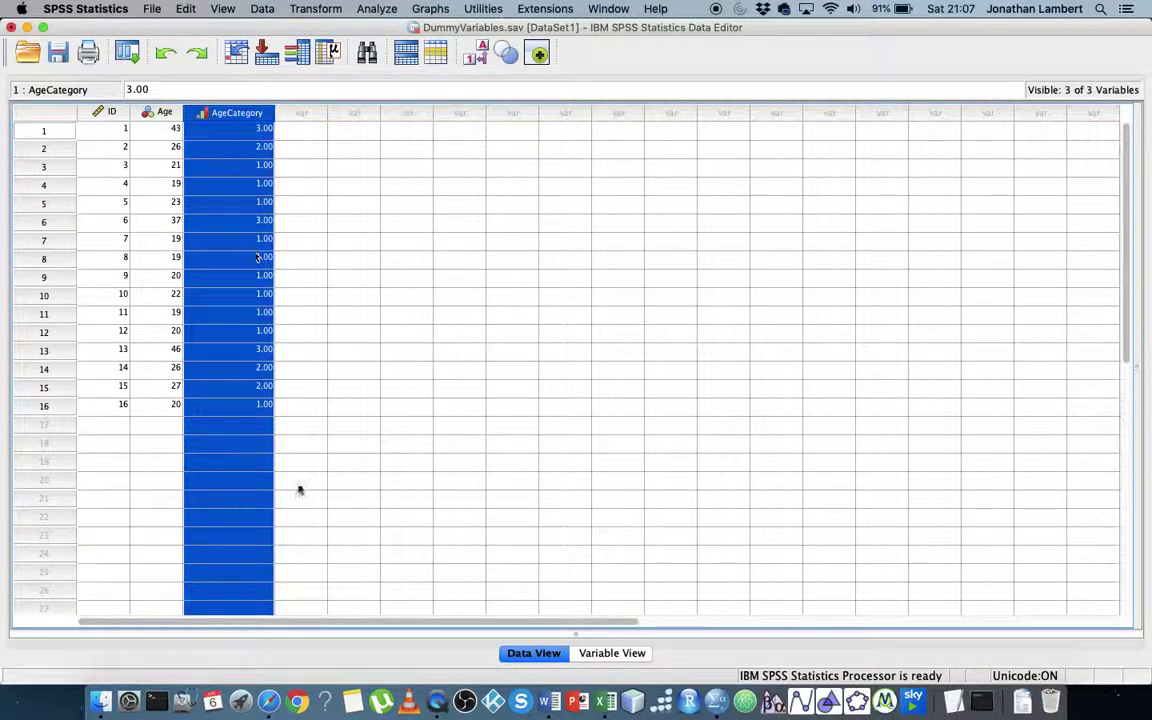
Set the number of decimals of the AgeCategory variable to 0 in its variable definition.
click(614, 653)
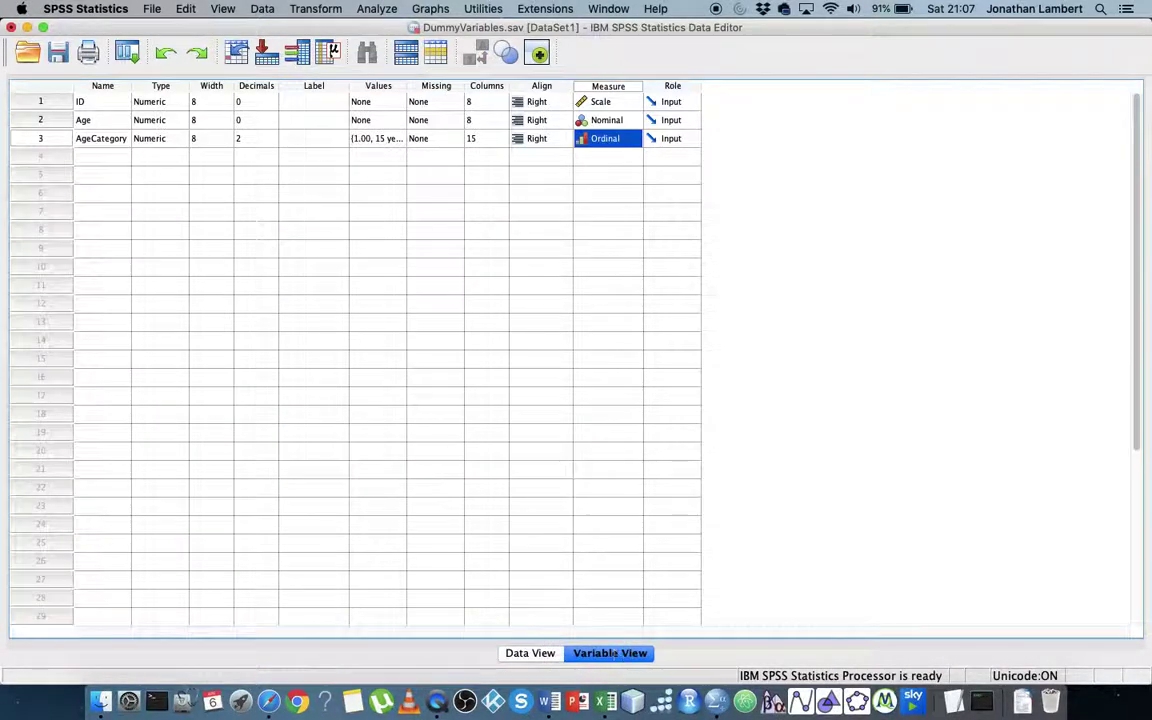
click(52, 140)
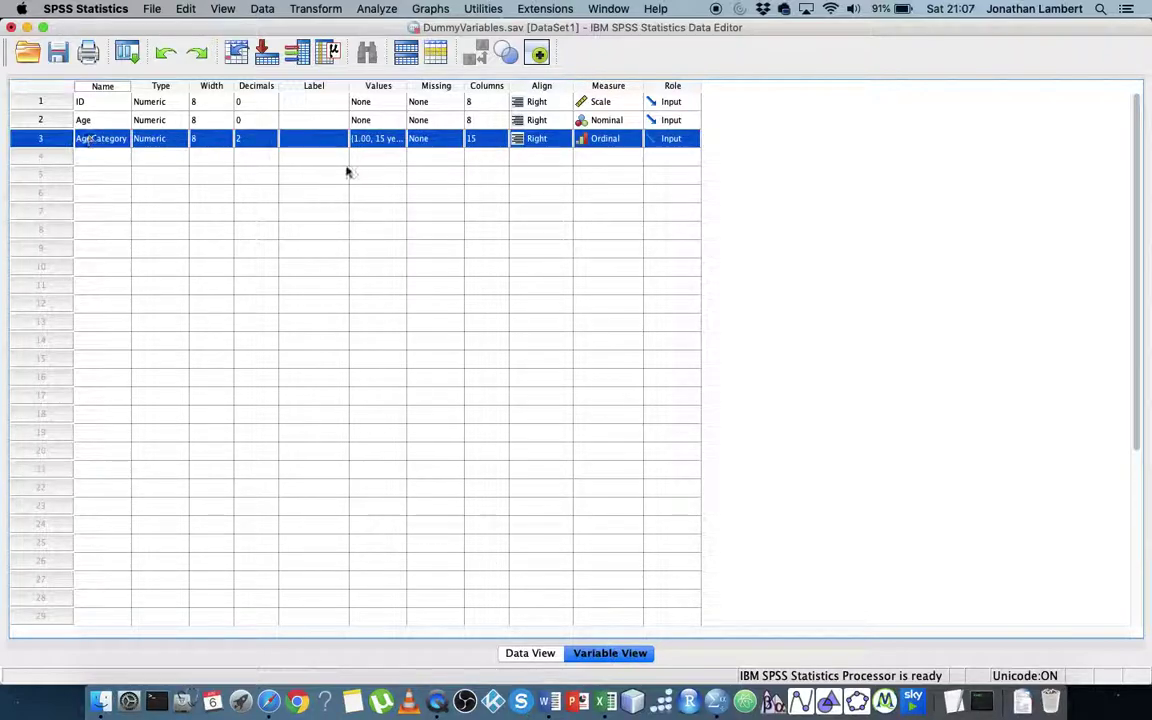
click(258, 143)
text(0)
Examine the value labels defined for AgeCategory, going through each of the age bands, and close them without changes.
click(397, 140)
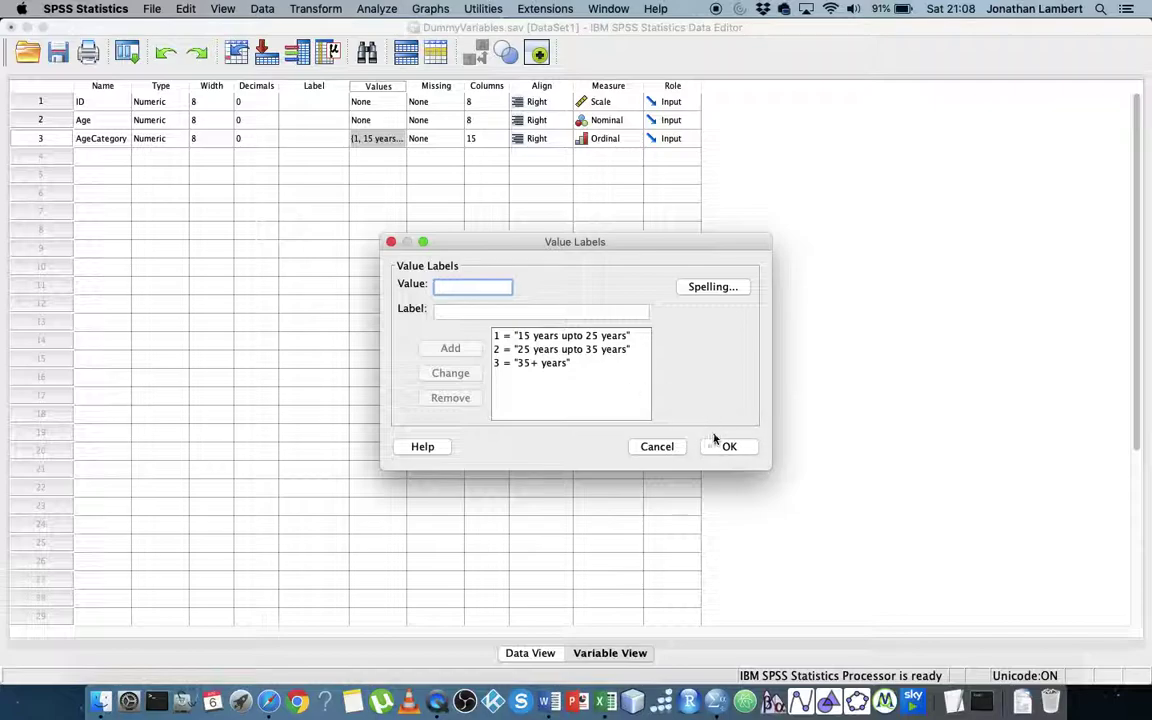
click(532, 339)
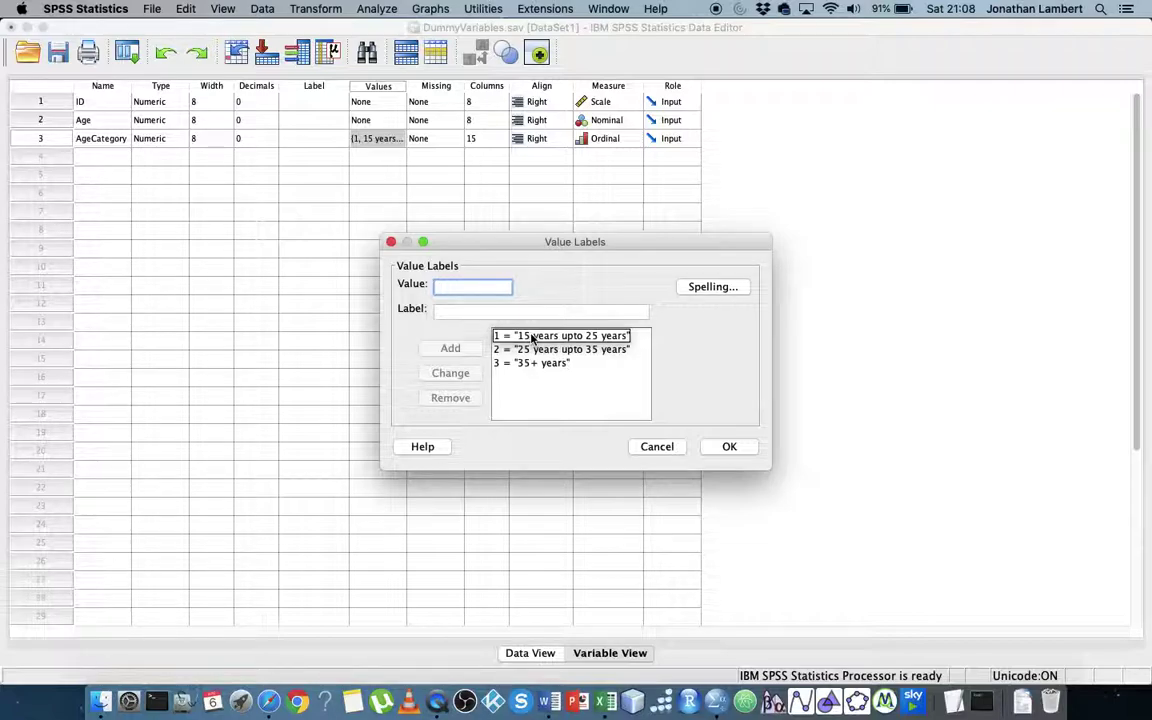
click(506, 349)
click(543, 337)
click(522, 338)
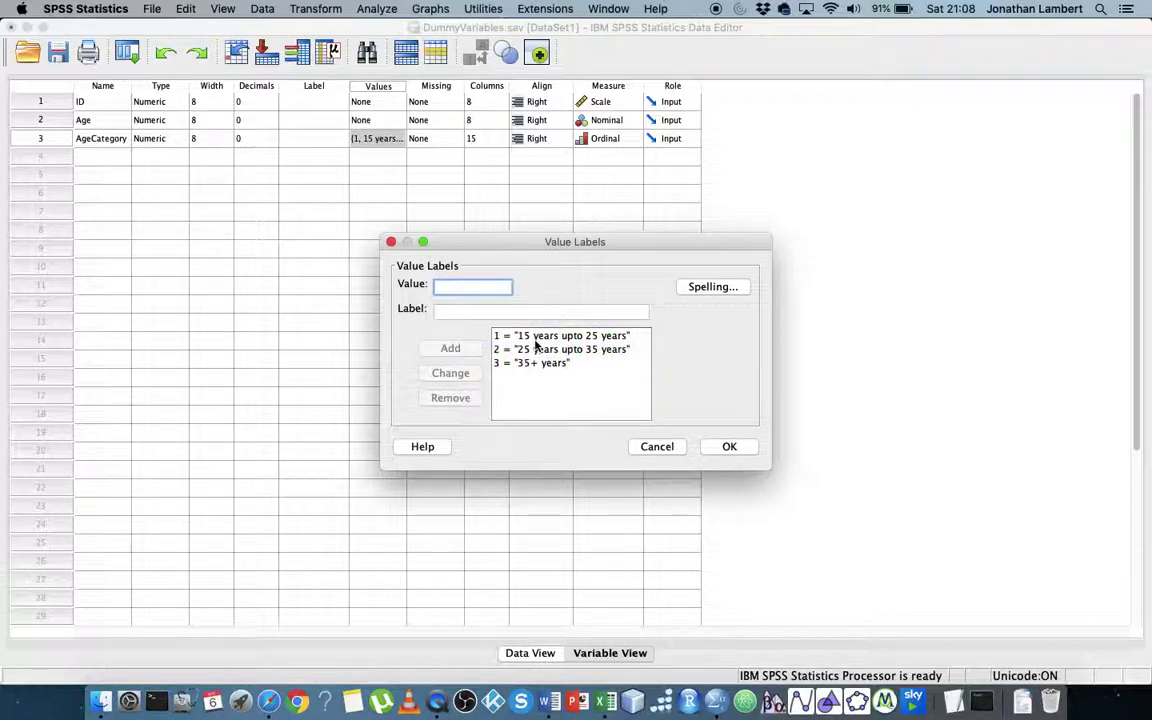
click(545, 338)
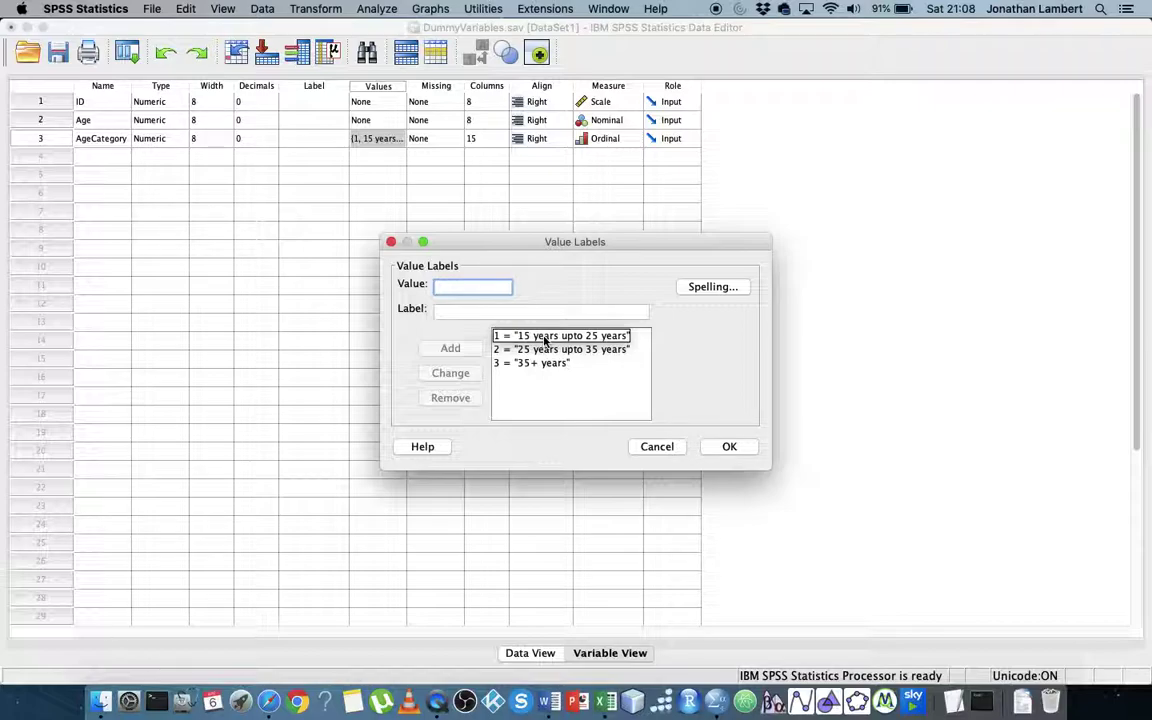
click(545, 338)
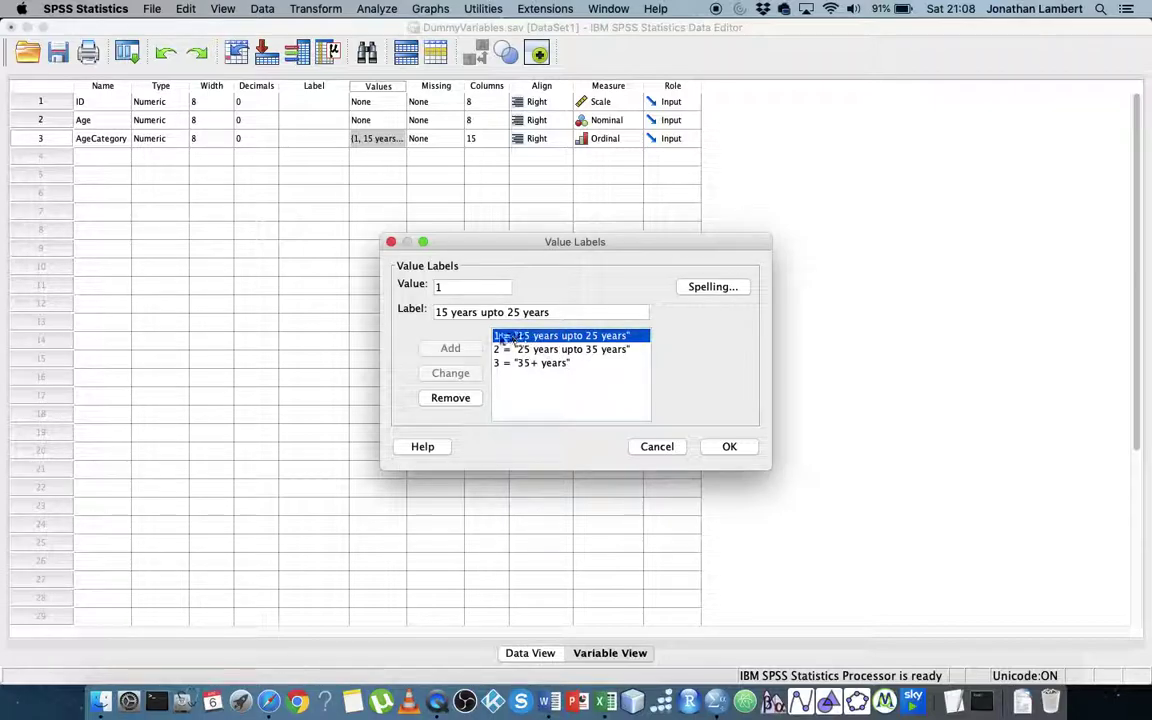
click(584, 340)
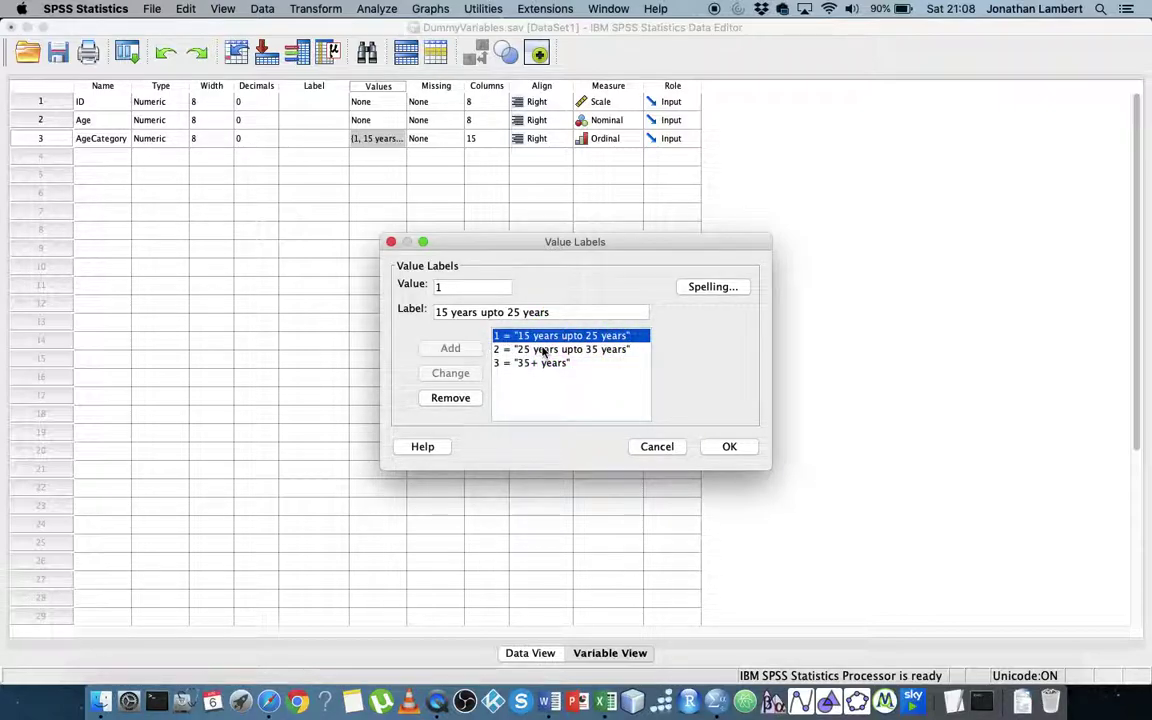
click(544, 350)
click(520, 349)
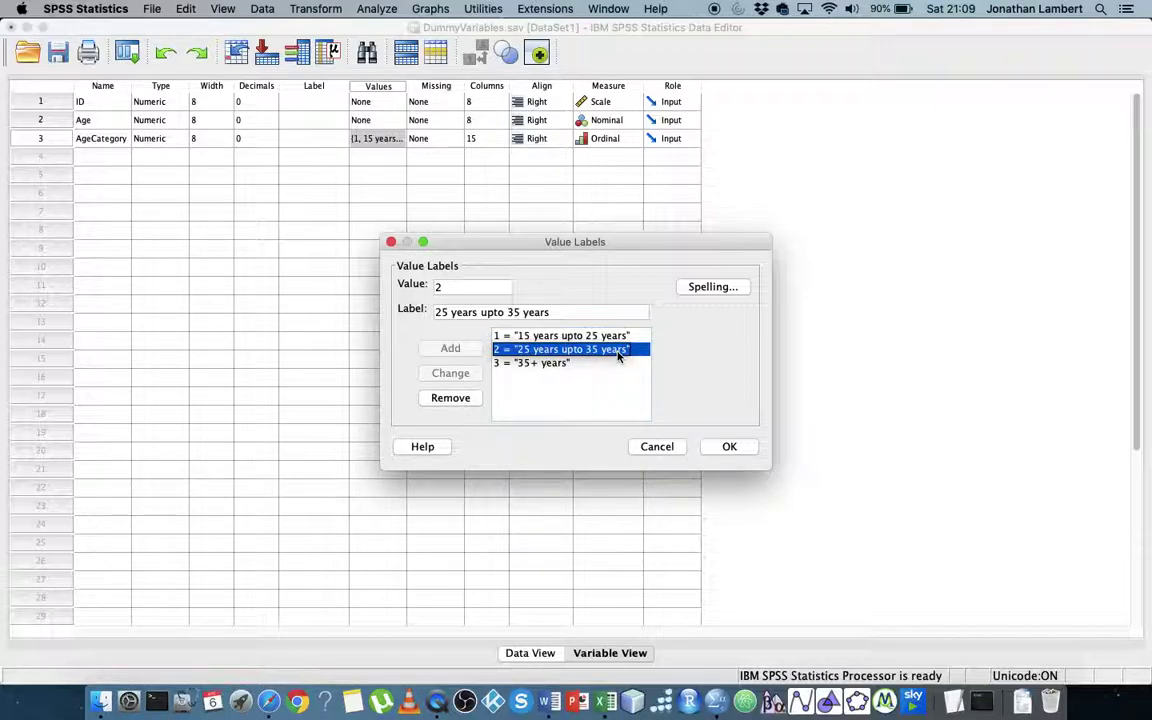
click(537, 363)
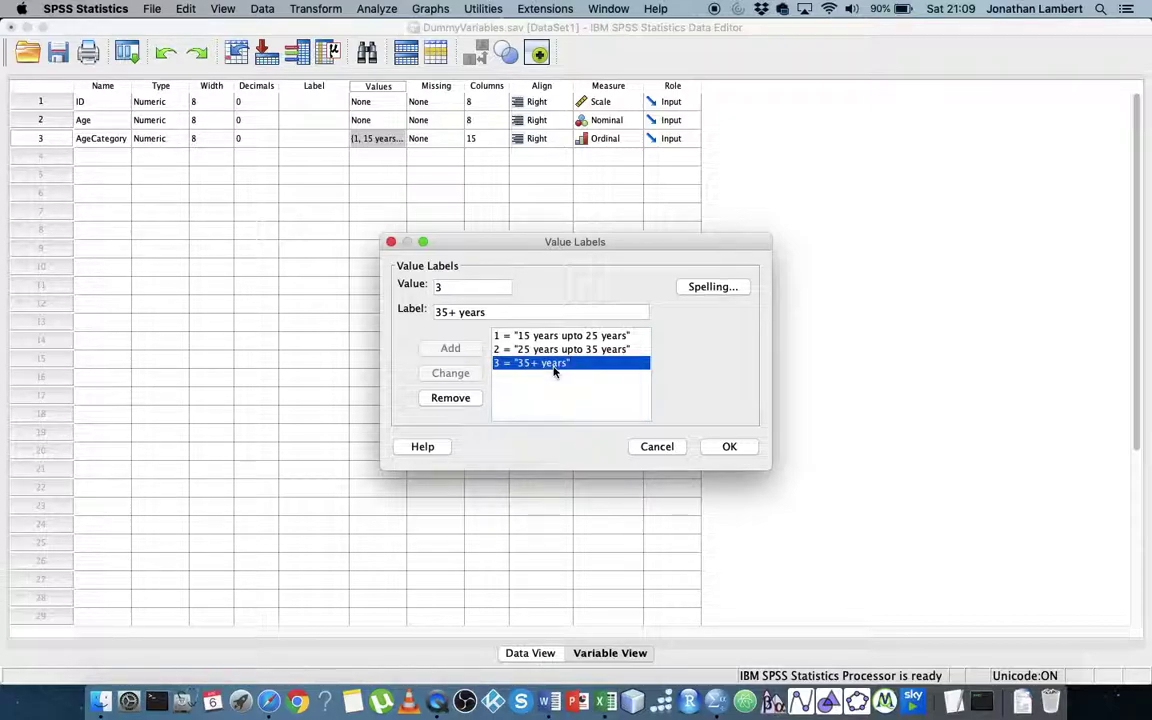
click(555, 365)
click(475, 335)
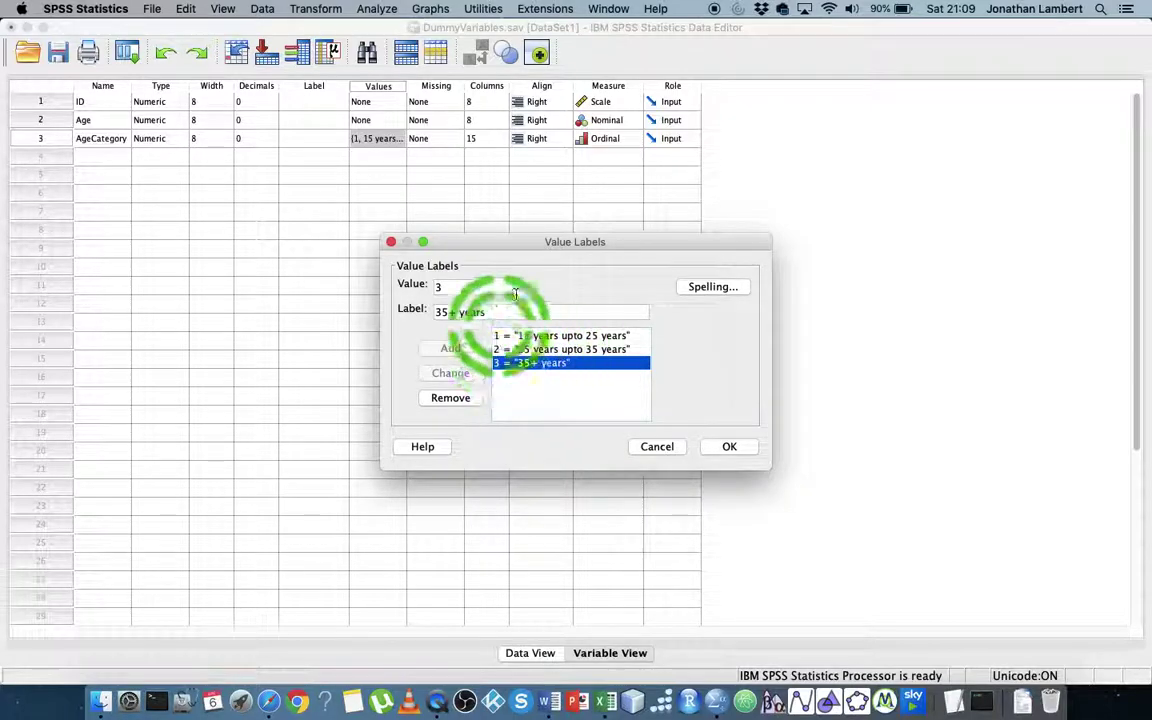
click(571, 336)
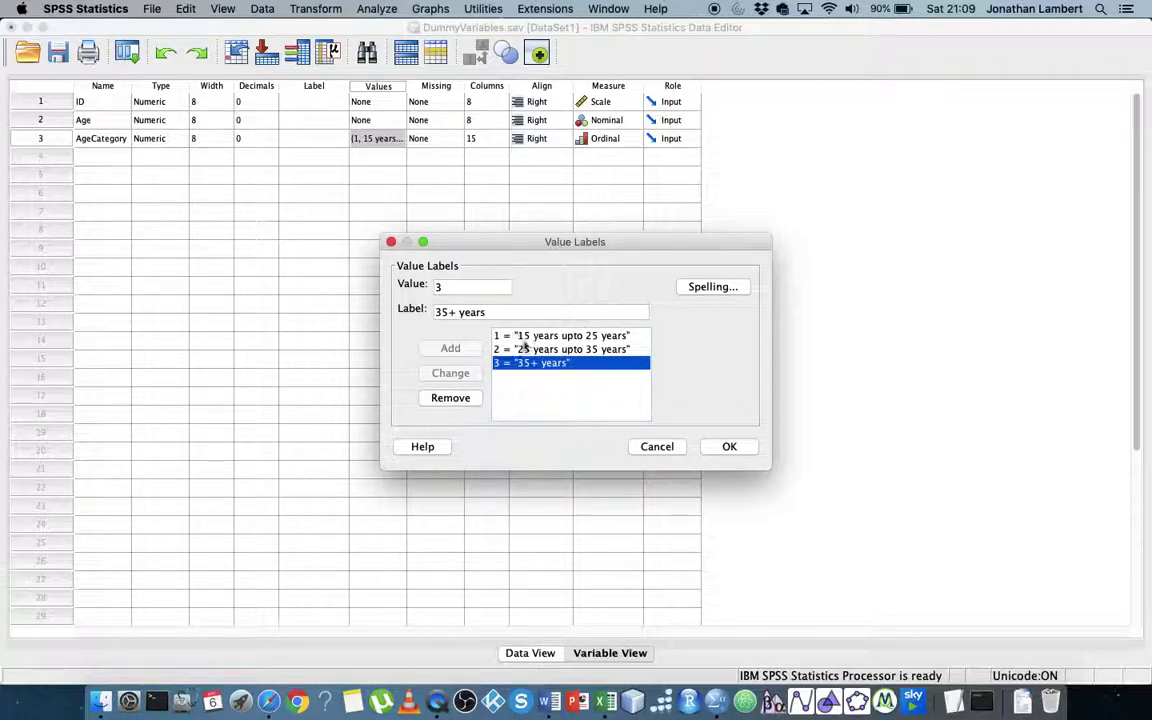
click(657, 446)
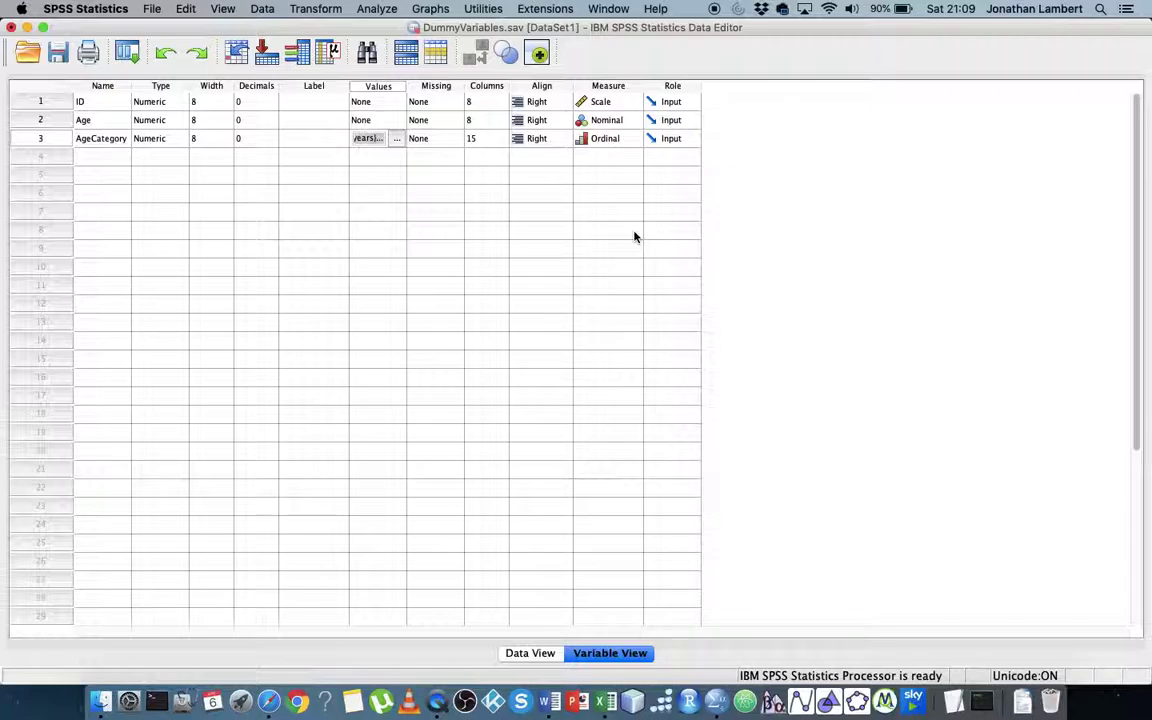
Start the Create Dummy Variables transformation and add AgeCategory as the variable to create dummies for.
click(375, 172)
click(278, 156)
click(240, 175)
click(47, 140)
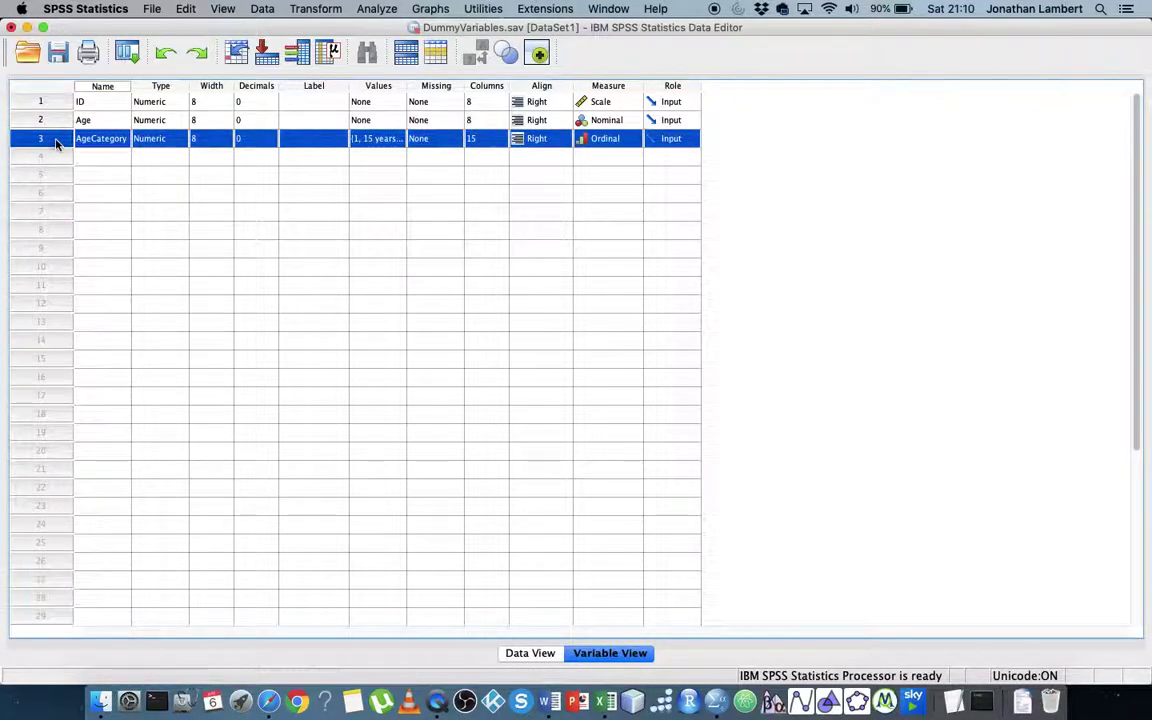
click(316, 10)
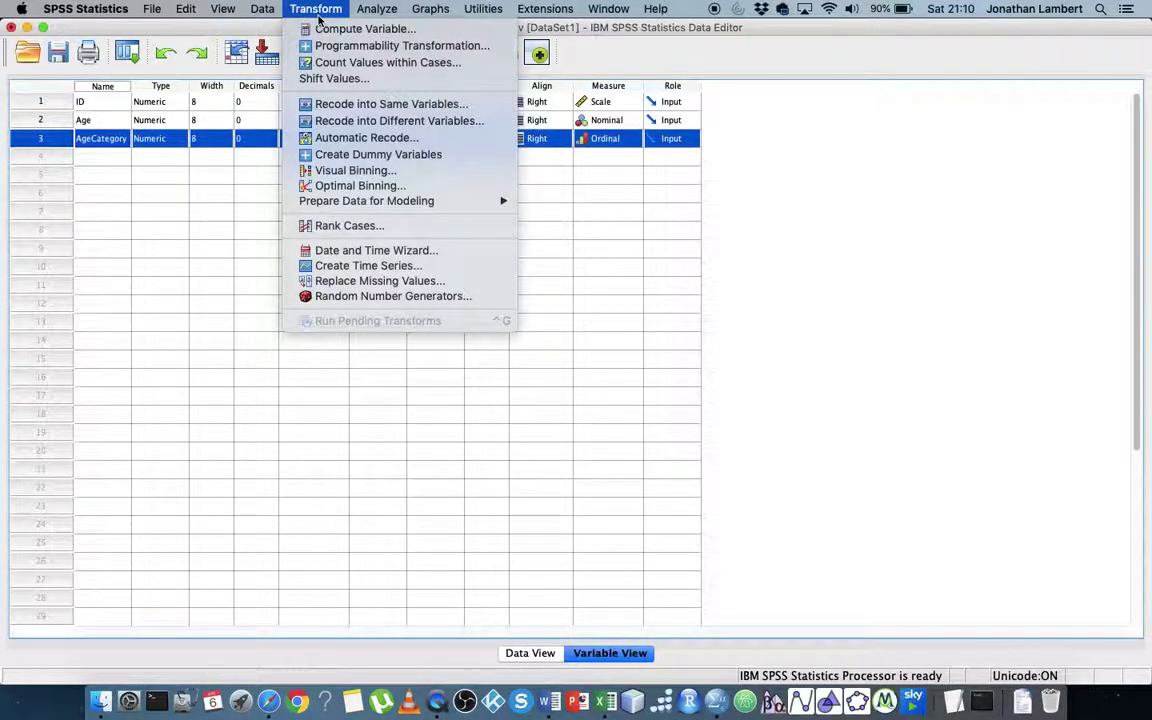
click(375, 155)
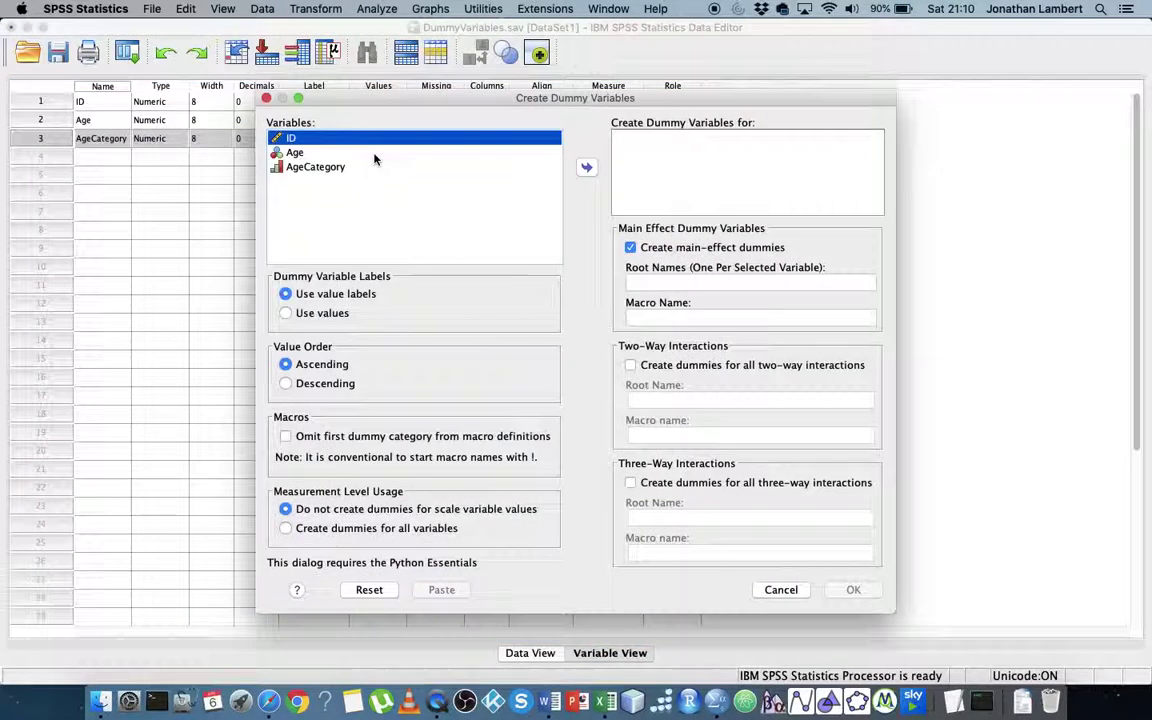
click(350, 190)
click(316, 167)
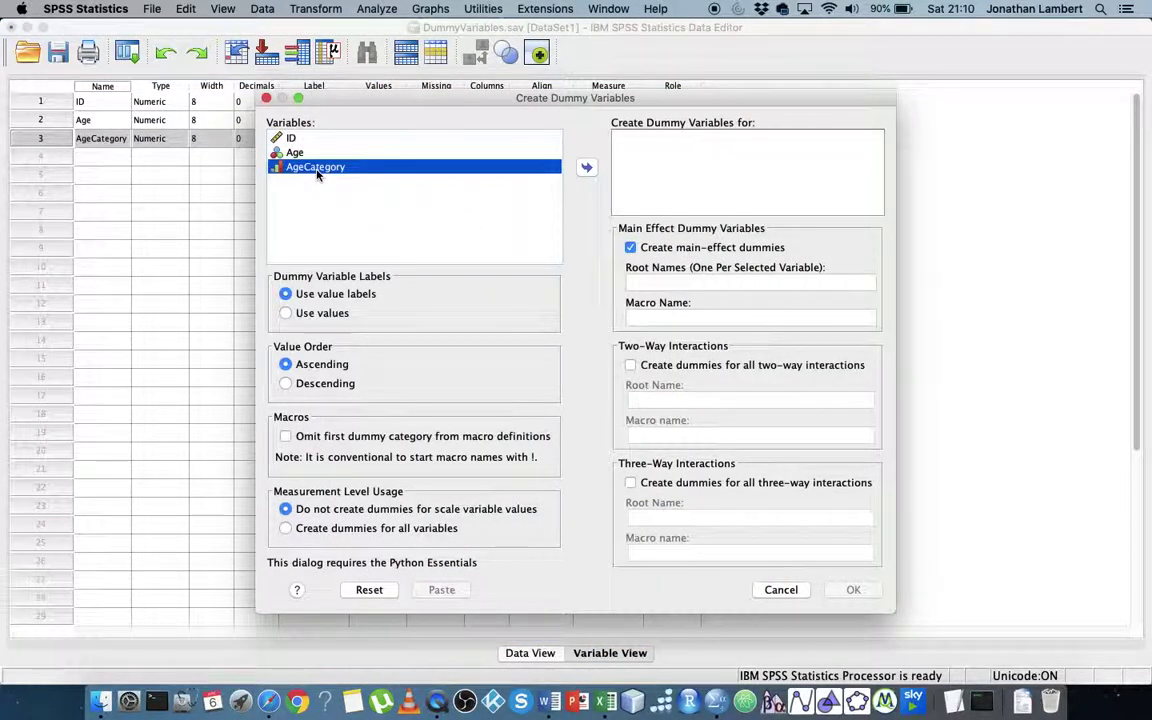
click(317, 168)
click(586, 167)
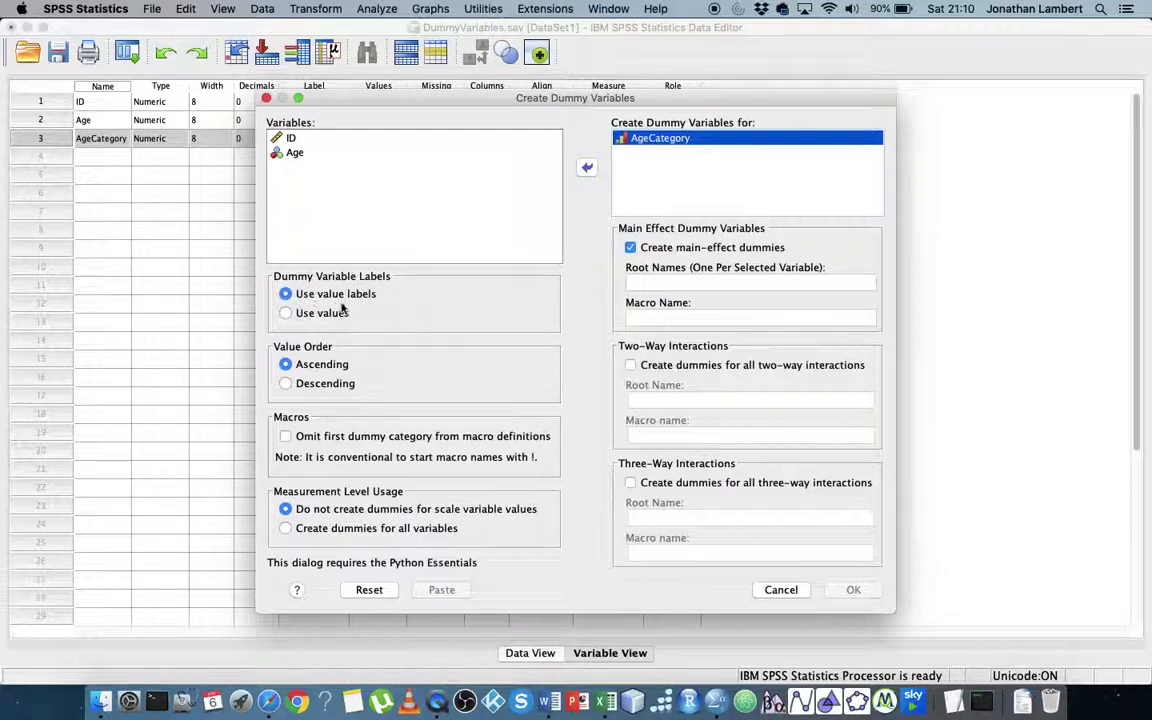
Set the dummy variable labels to use values instead of value labels.
click(286, 314)
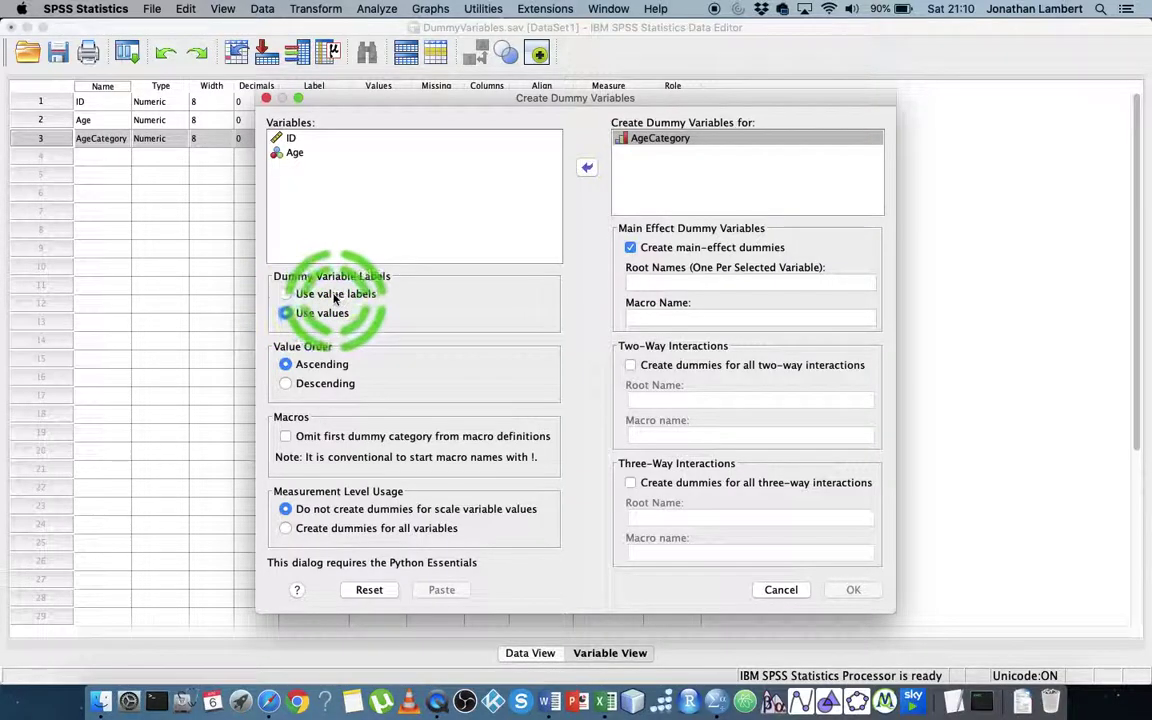
drag(395, 98, 545, 175)
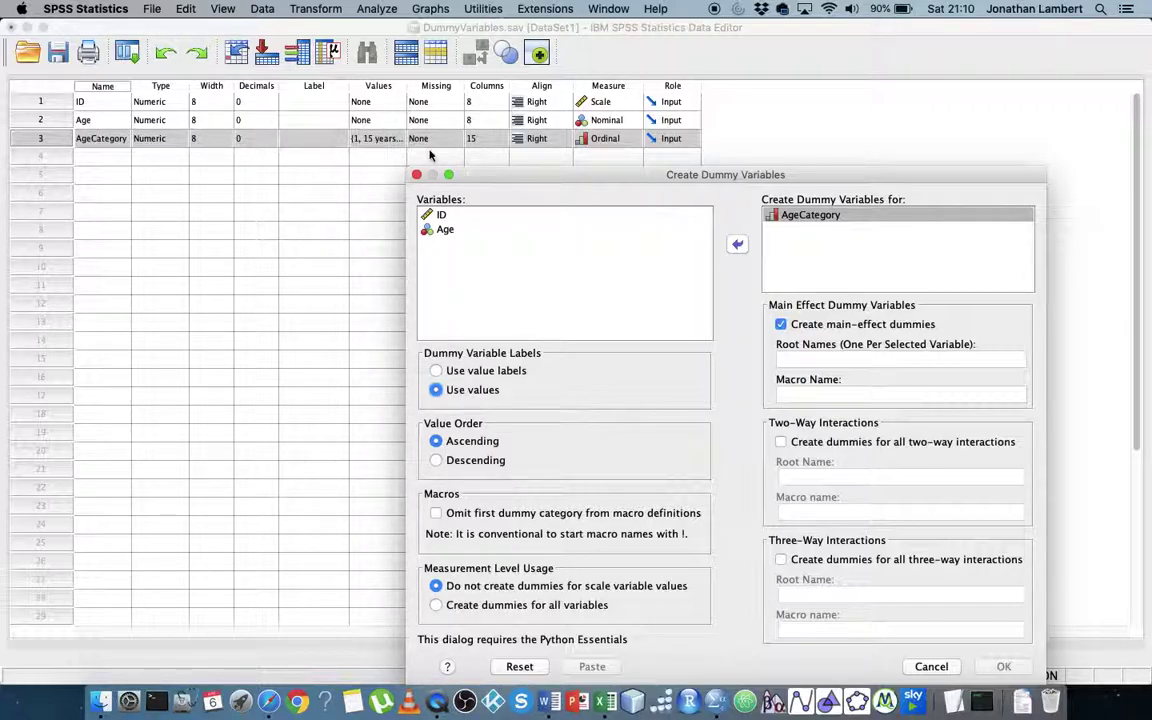
drag(445, 174, 327, 70)
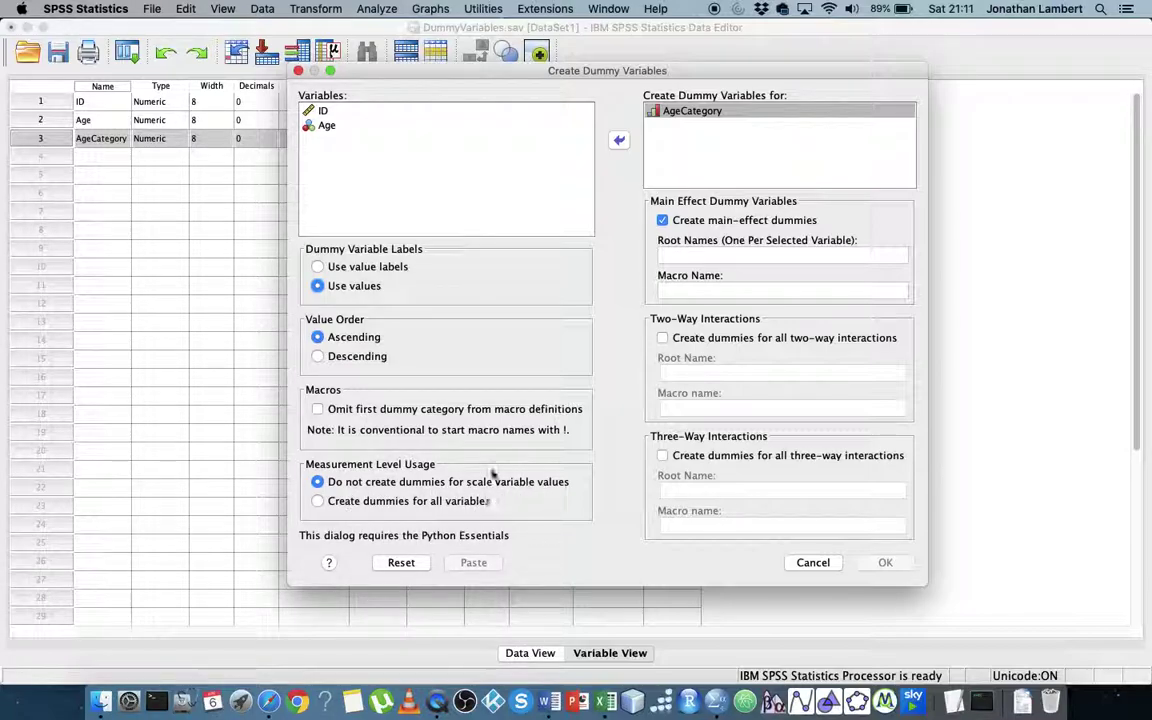
click(662, 221)
click(699, 220)
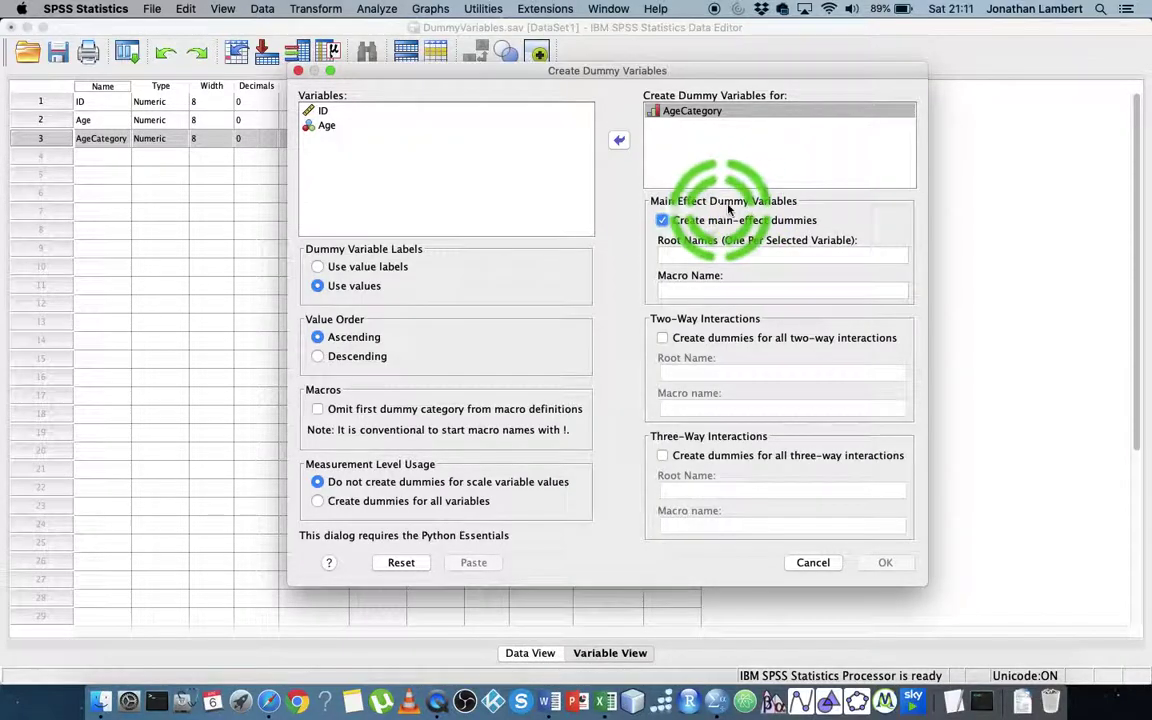
click(662, 221)
click(663, 222)
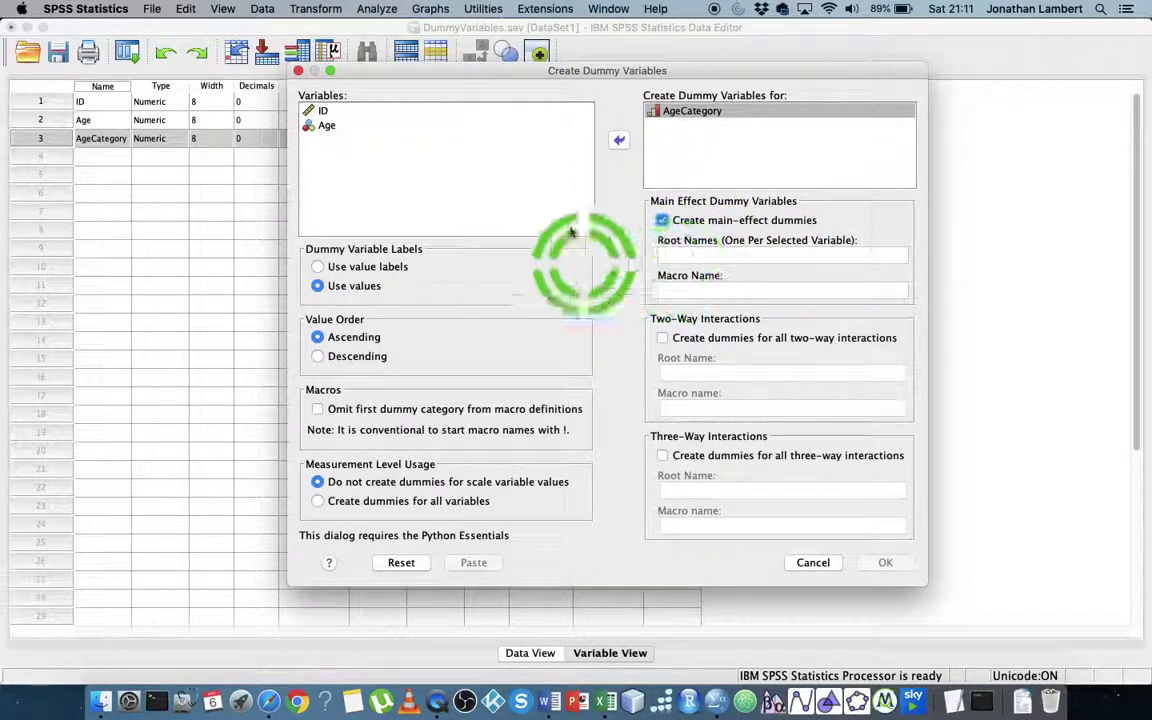
click(662, 222)
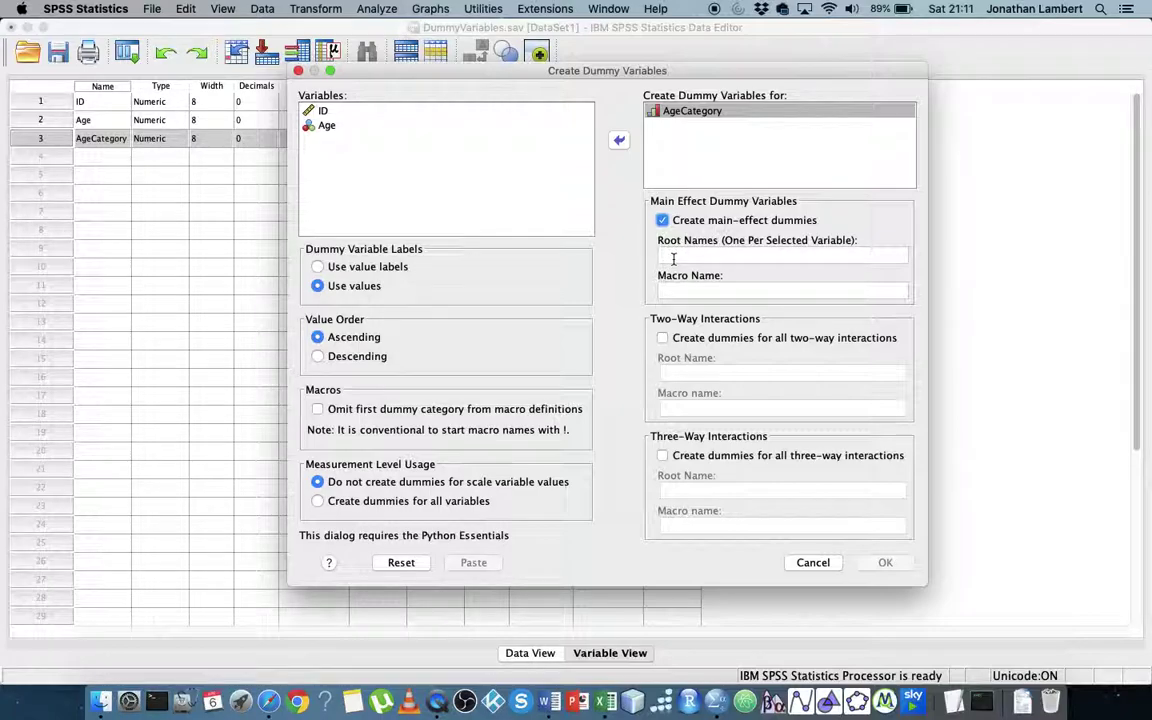
Enter Age as the root name for the main-effect dummy variables.
click(673, 258)
text(Age)
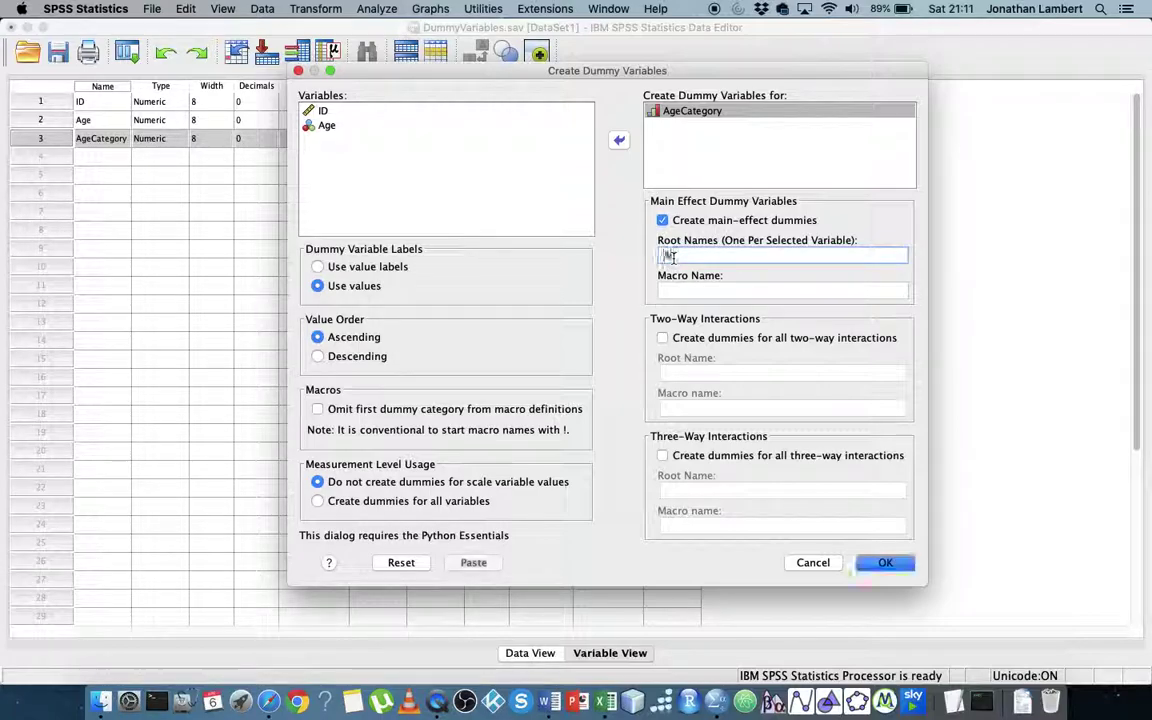
click(705, 277)
click(678, 258)
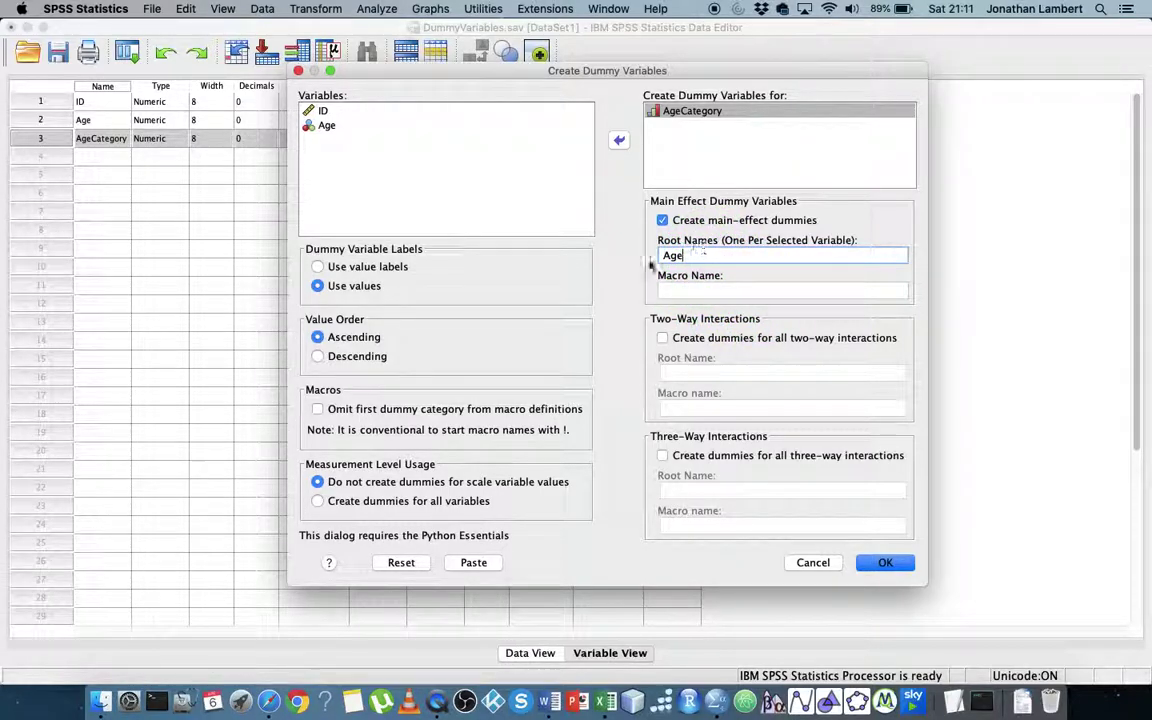
Try adding ID as a second variable with its own root name ID, and remove both again.
click(695, 113)
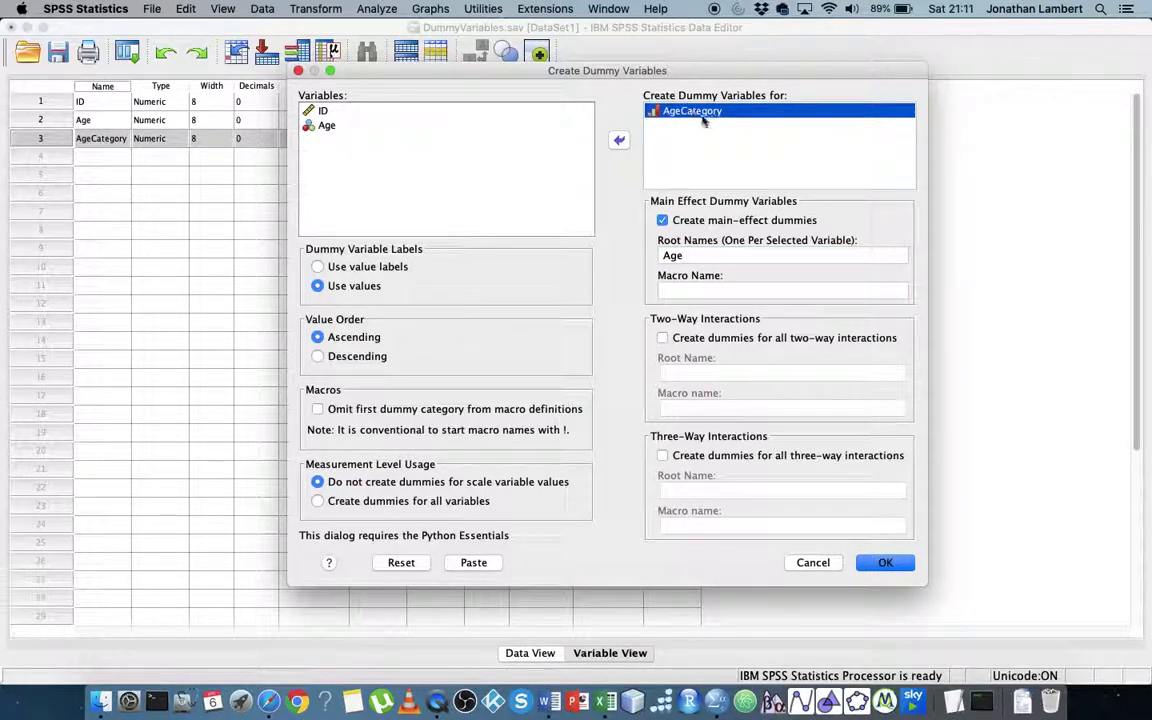
click(320, 111)
click(614, 141)
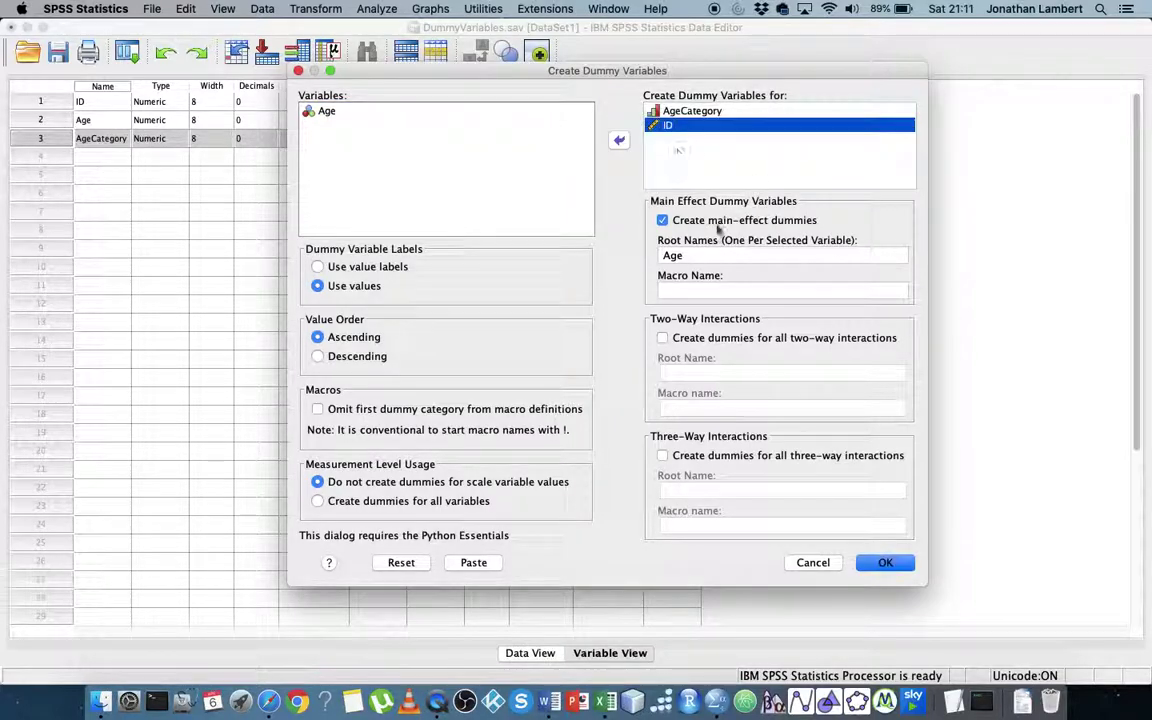
click(694, 256)
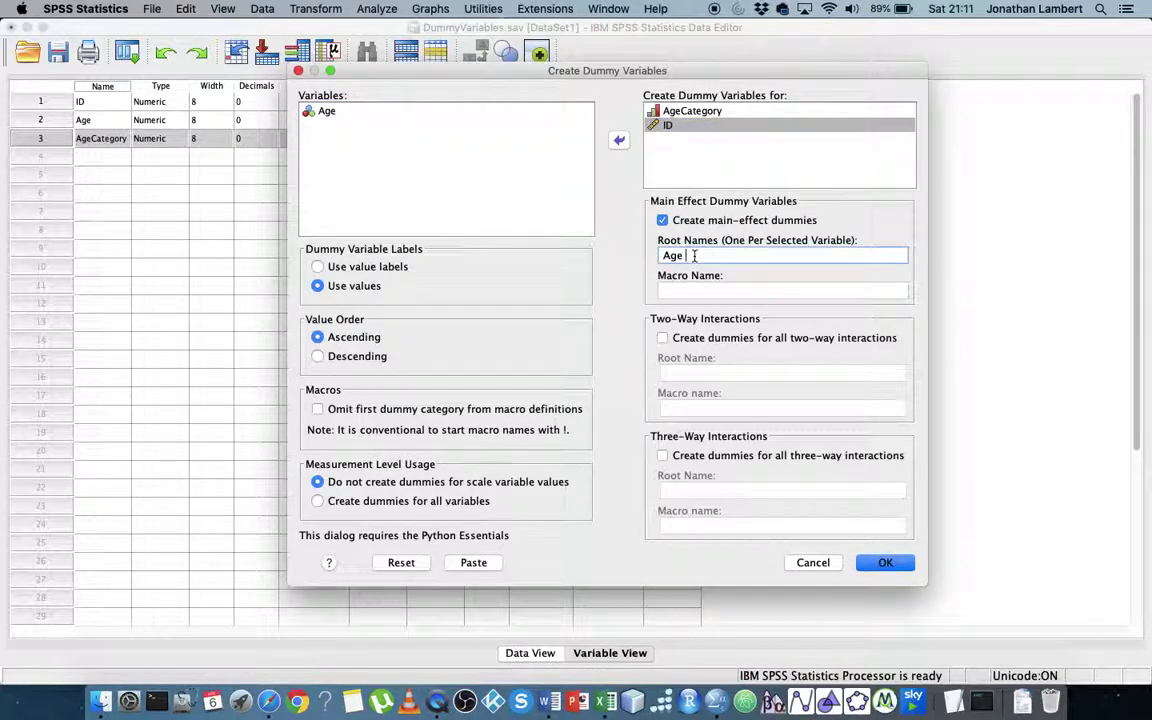
text(ID)
key(BackSpace)
key(BackSpace)
key(BackSpace)
click(758, 252)
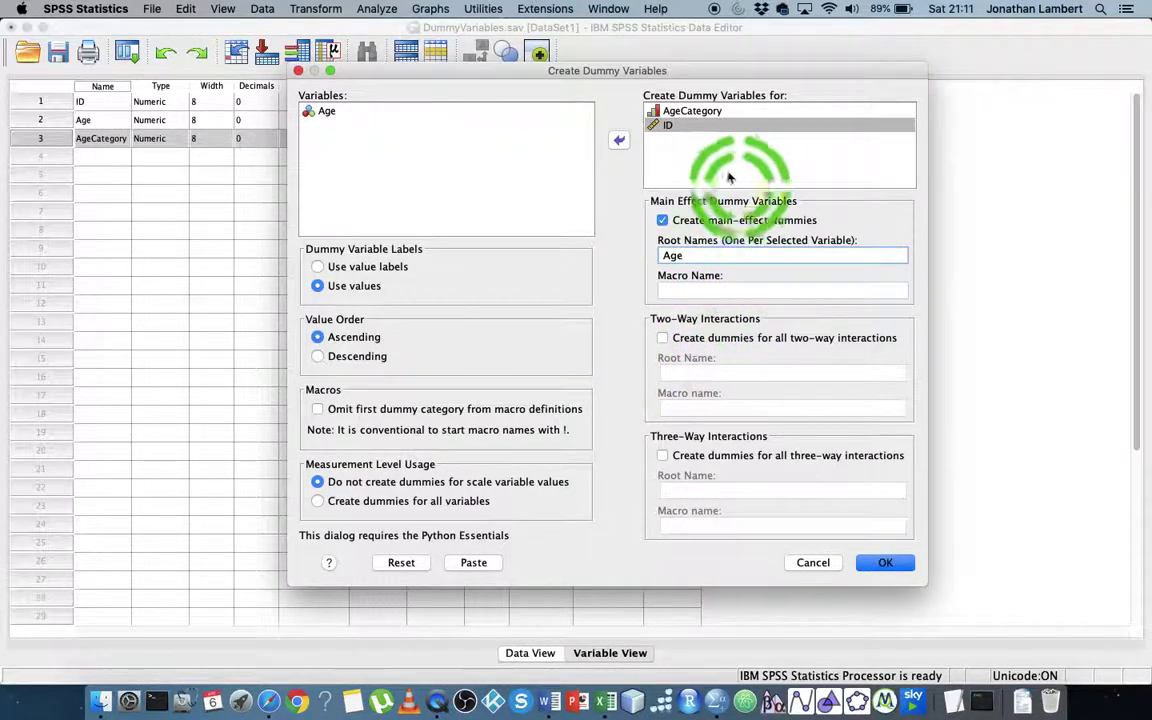
click(618, 140)
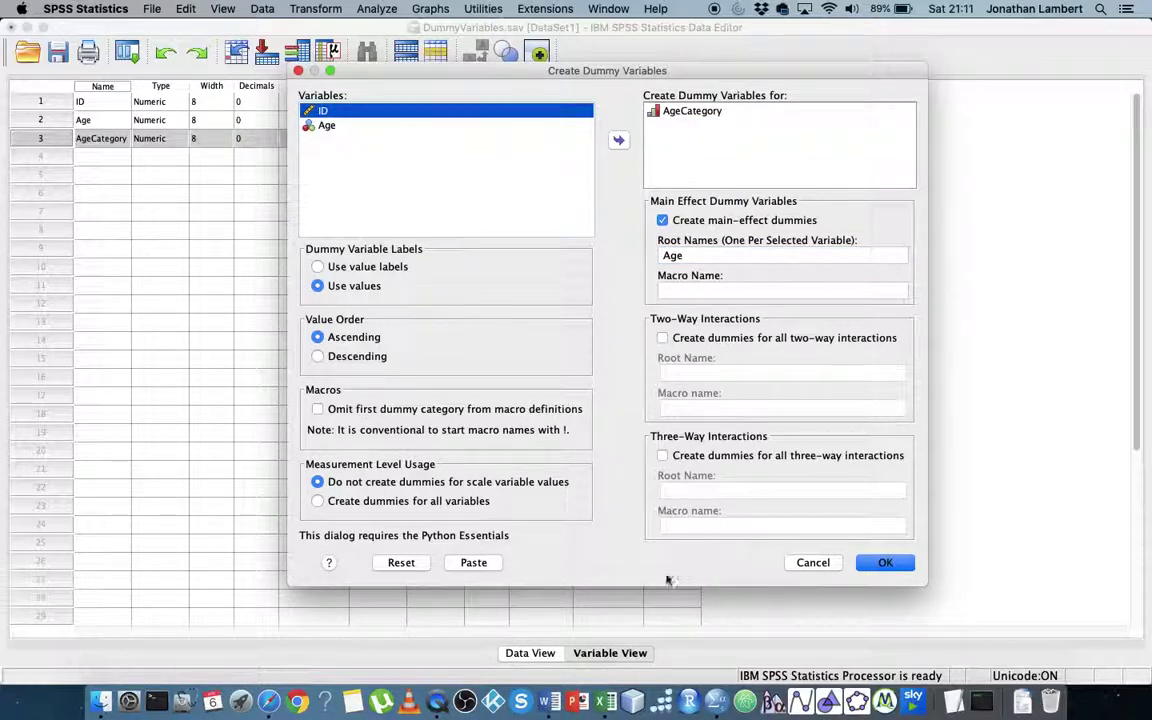
Keep the first dummy category included in macro definitions and run the dummy variable creation for AgeCategory.
click(886, 564)
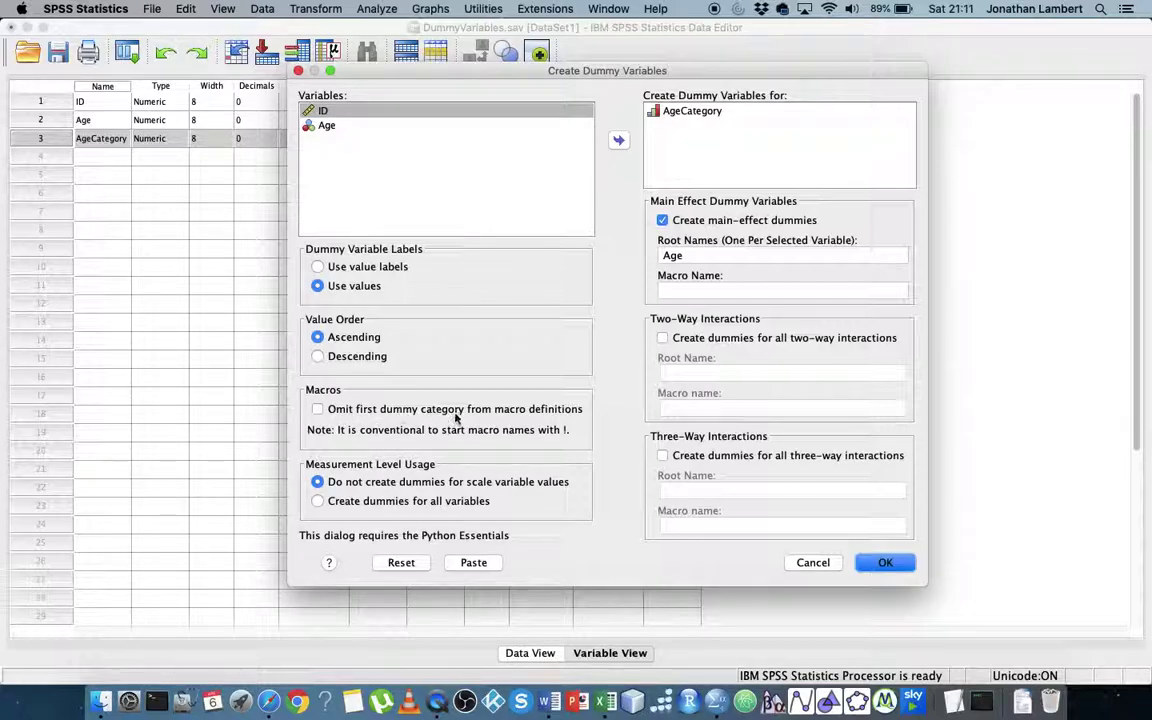
click(318, 410)
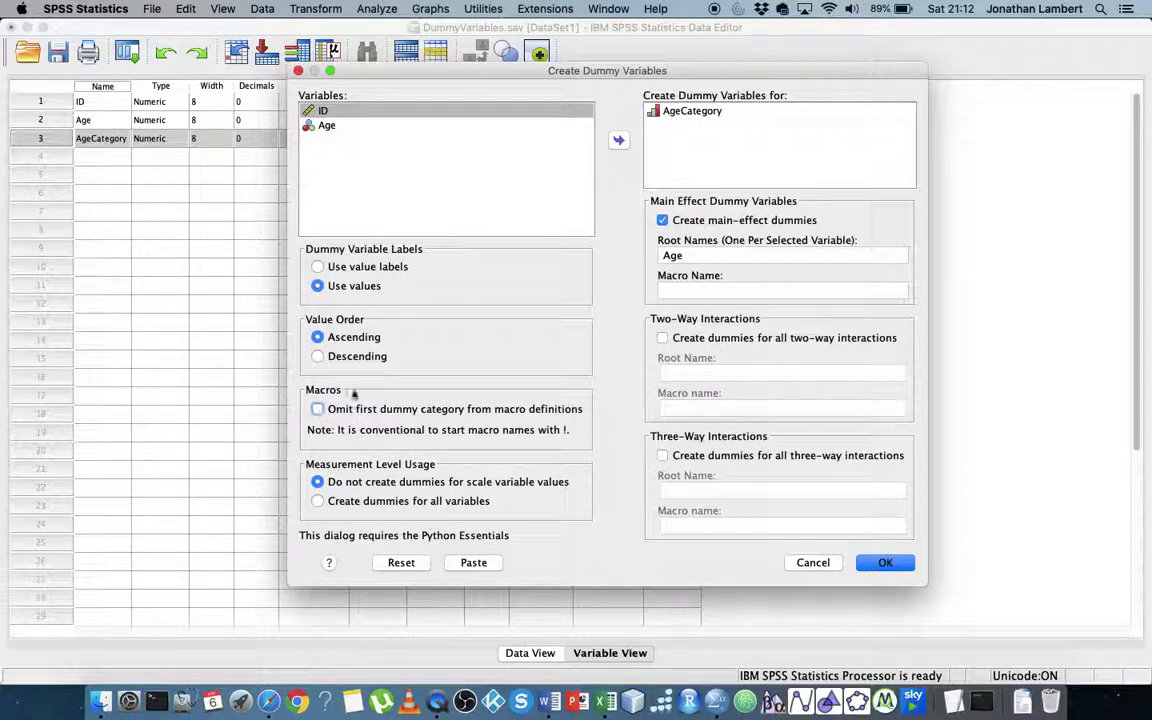
click(385, 406)
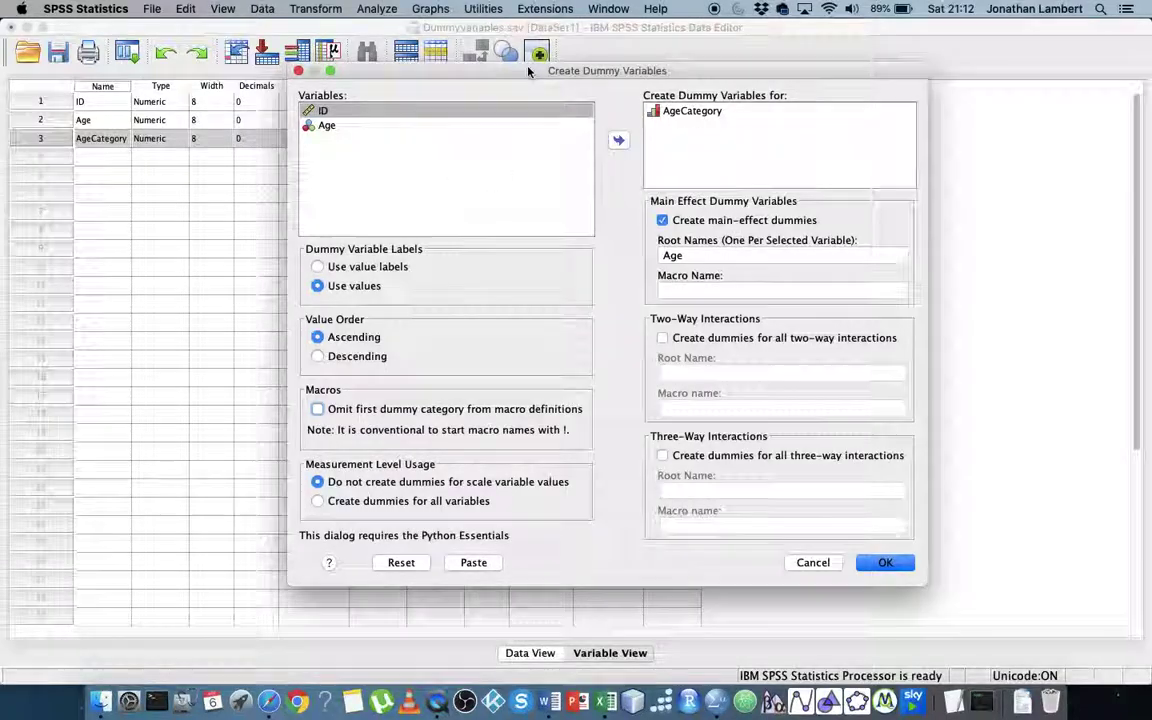
drag(528, 71, 424, 44)
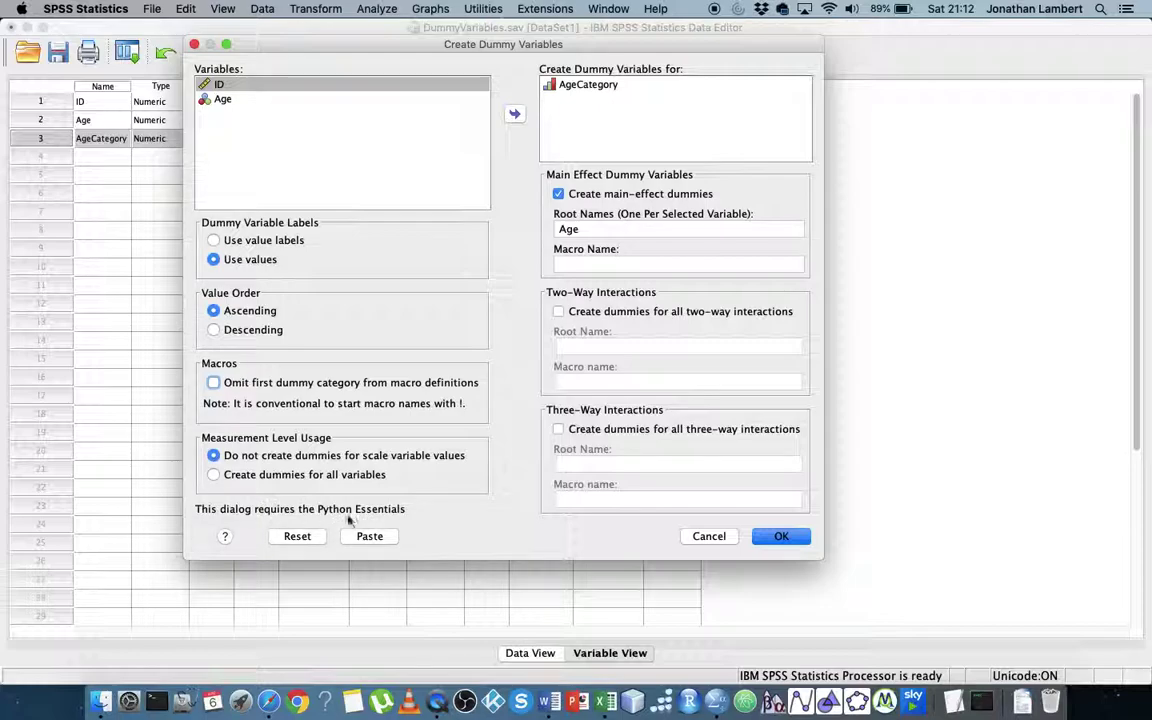
click(425, 462)
click(777, 541)
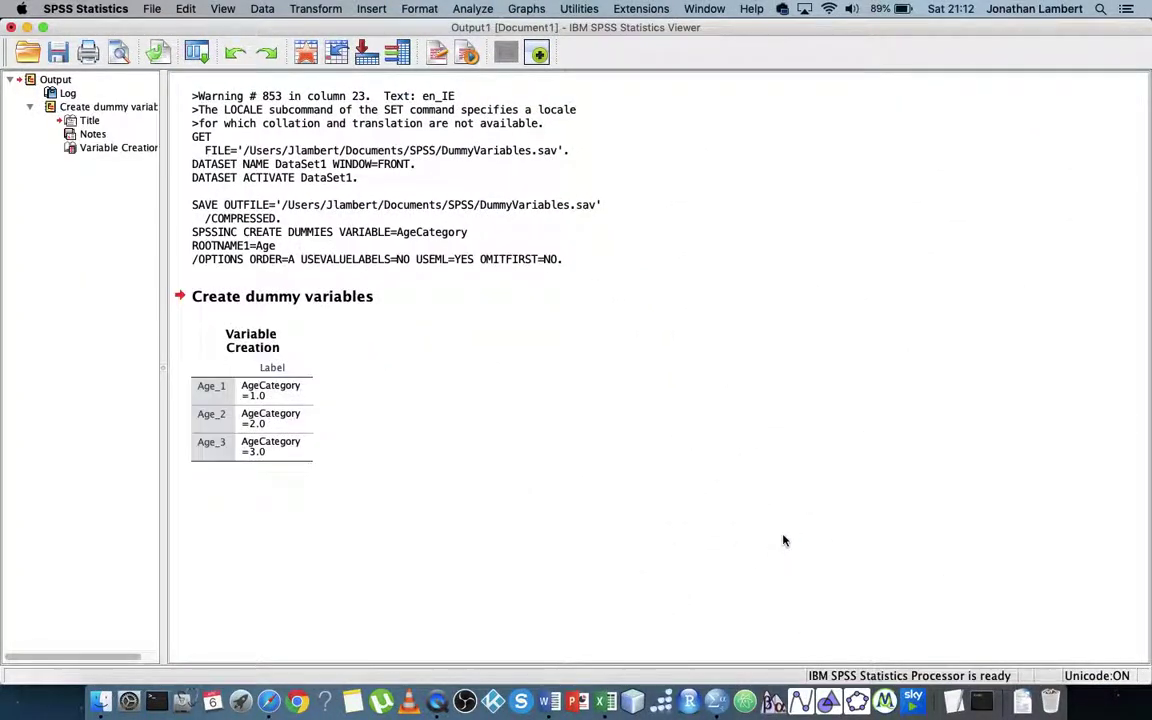
Review the Variable Creation table in the output and return to the DummyVariables.sav data editor.
click(206, 386)
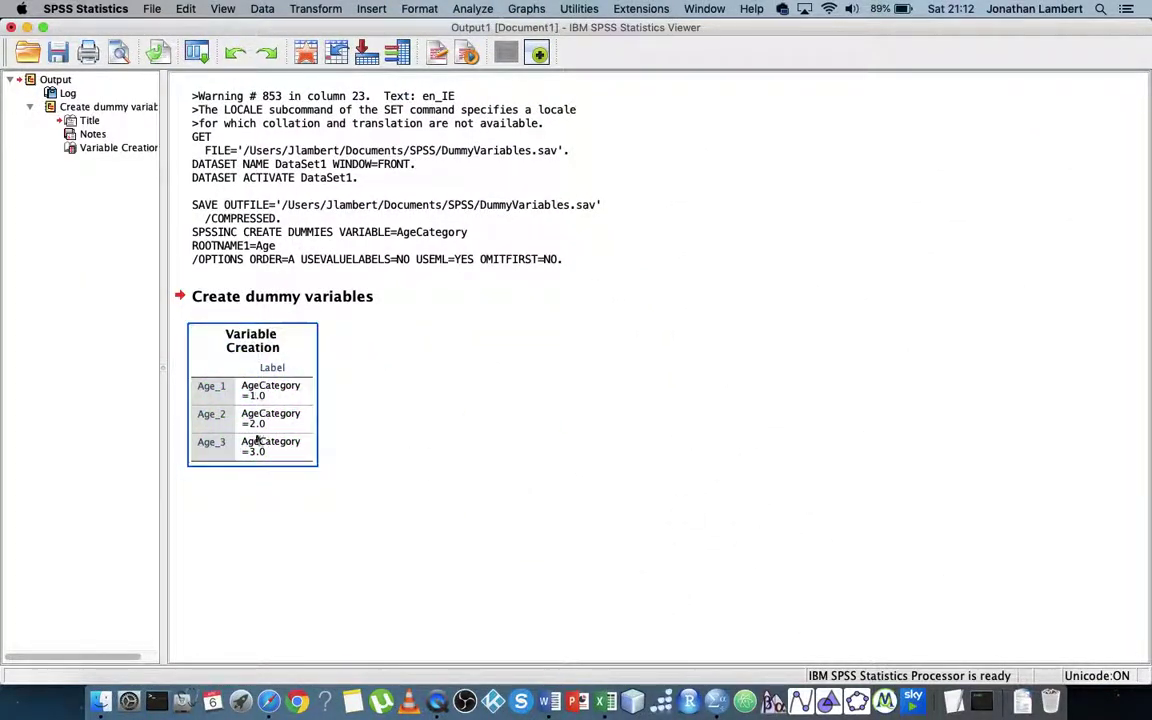
click(339, 467)
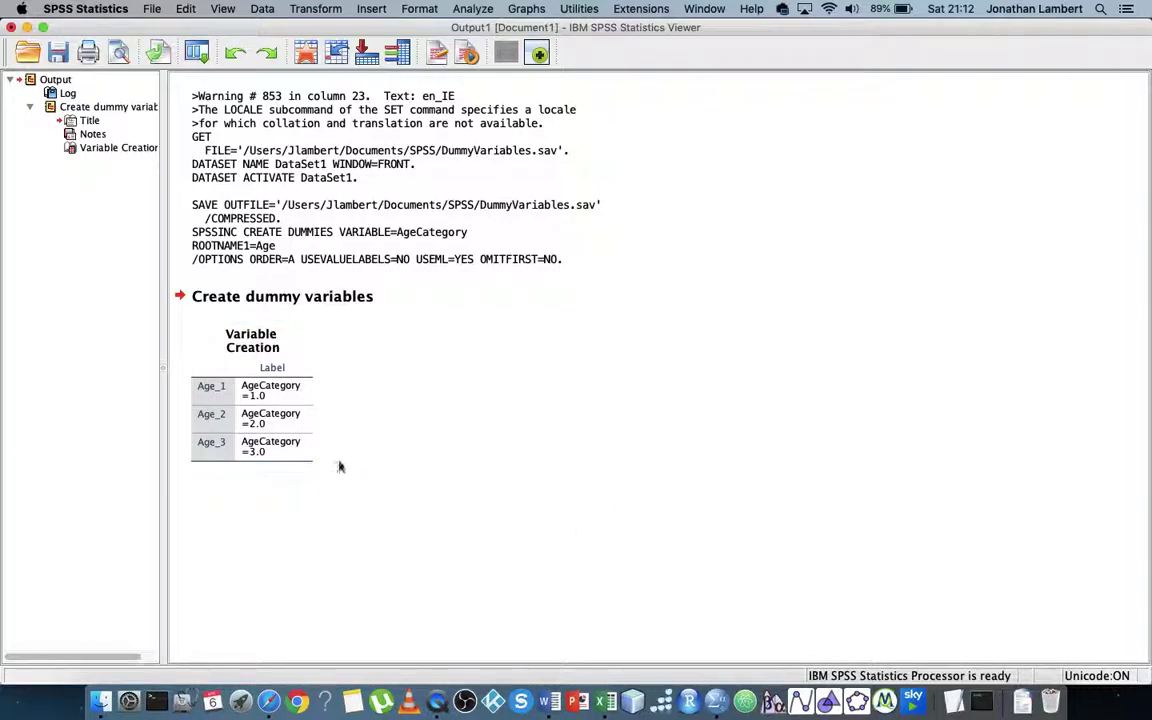
right_click(719, 707)
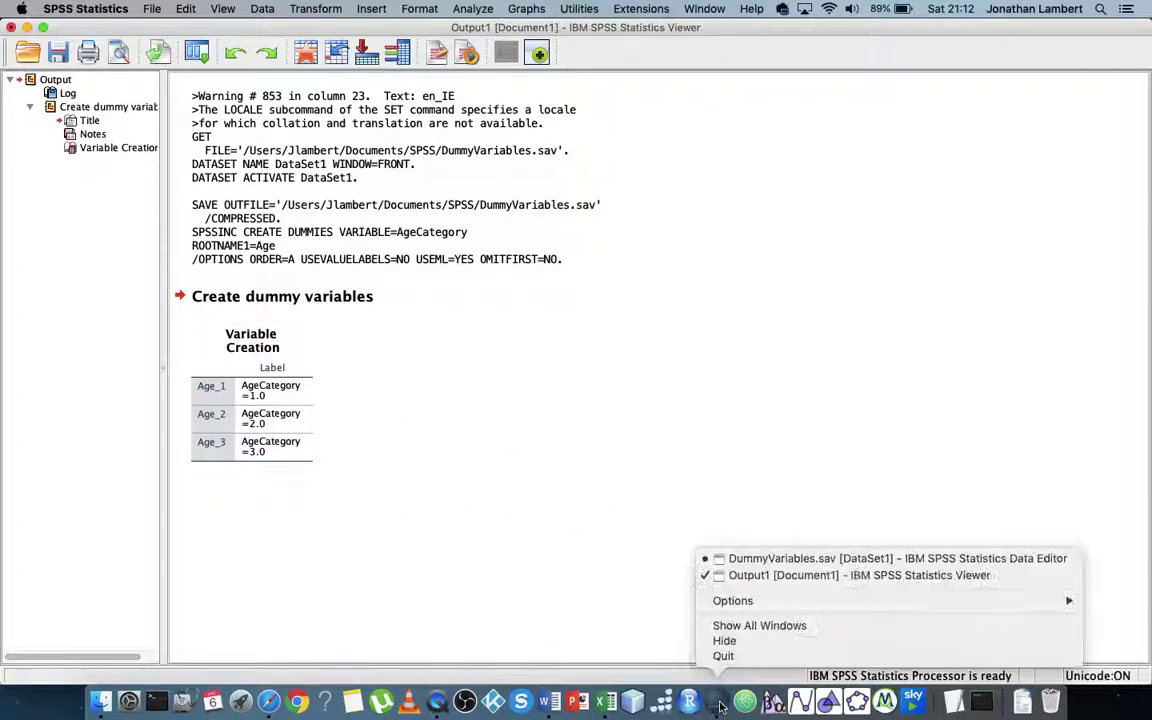
click(752, 560)
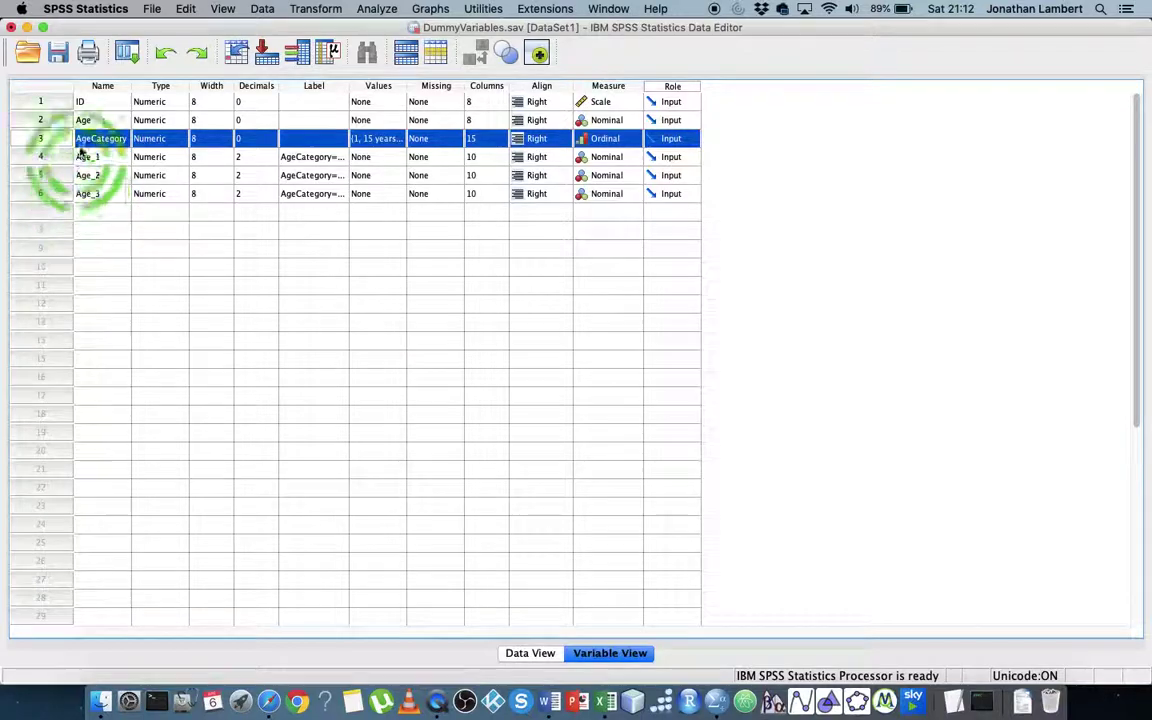
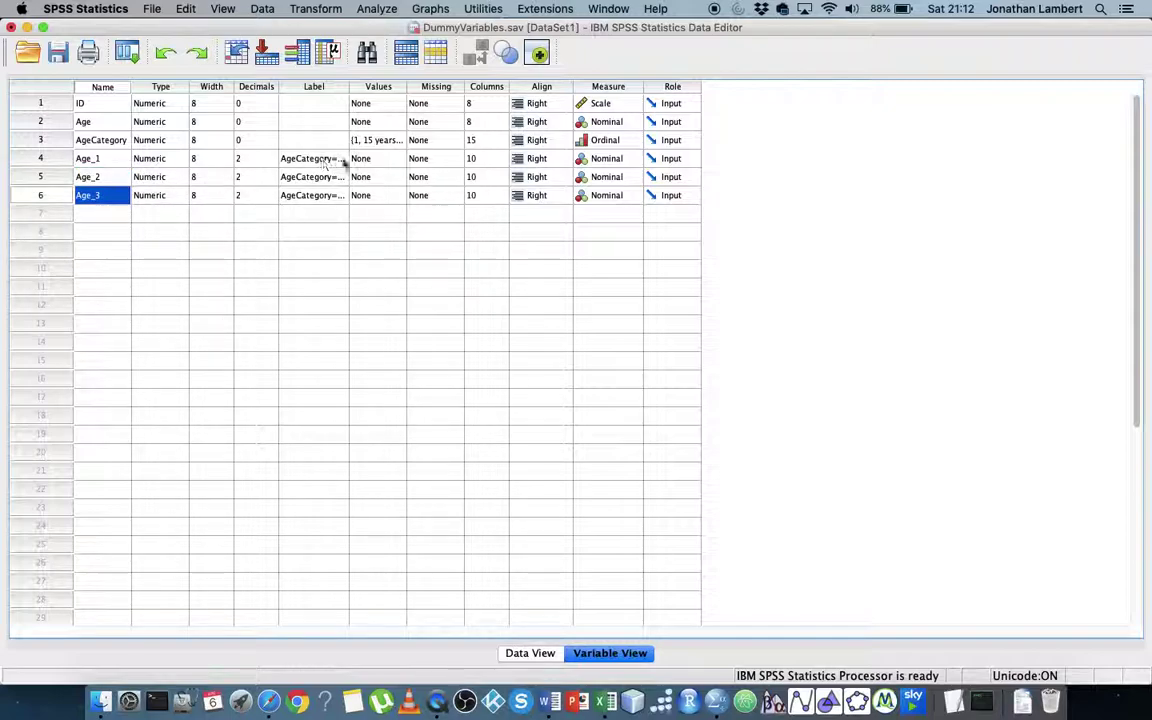
Check the Age_1 dummy against AgeCategory's value label for 1, and close the value labels without changes.
click(52, 159)
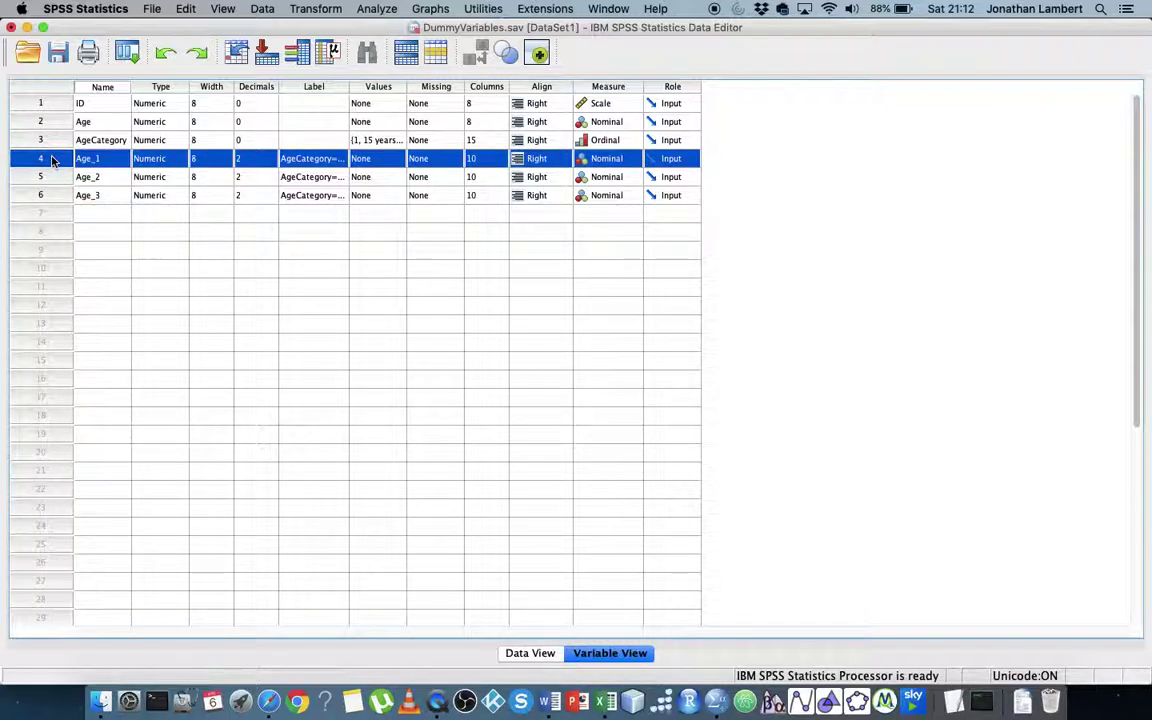
click(398, 142)
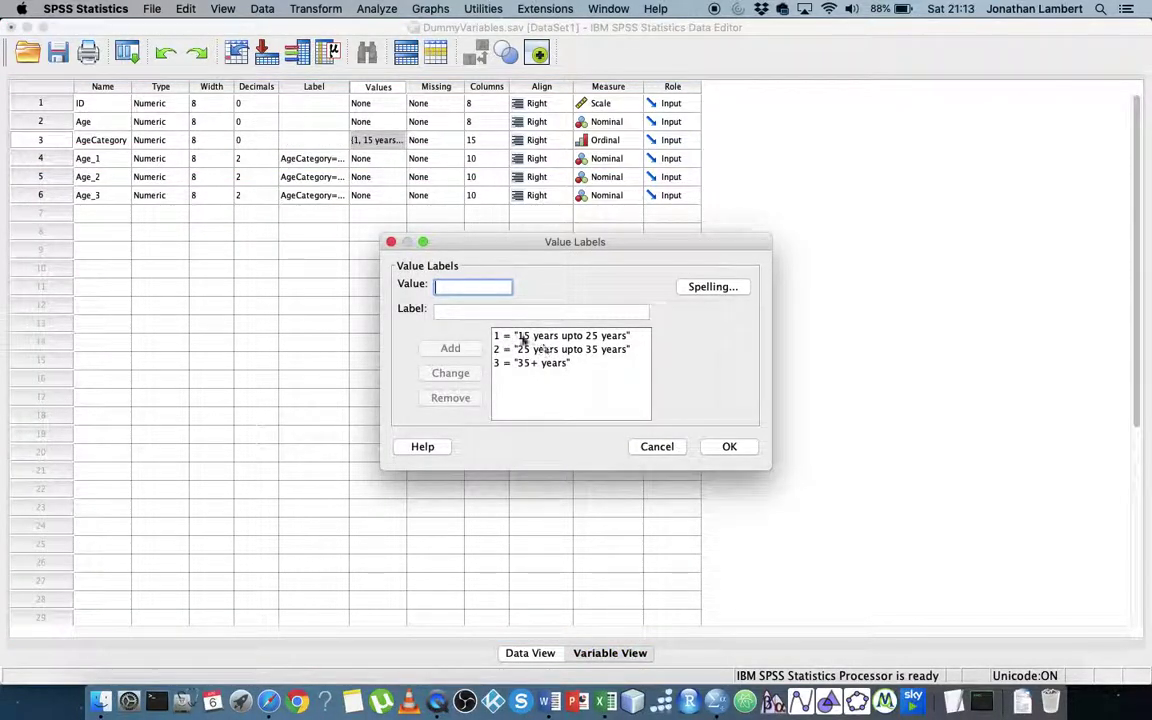
click(545, 337)
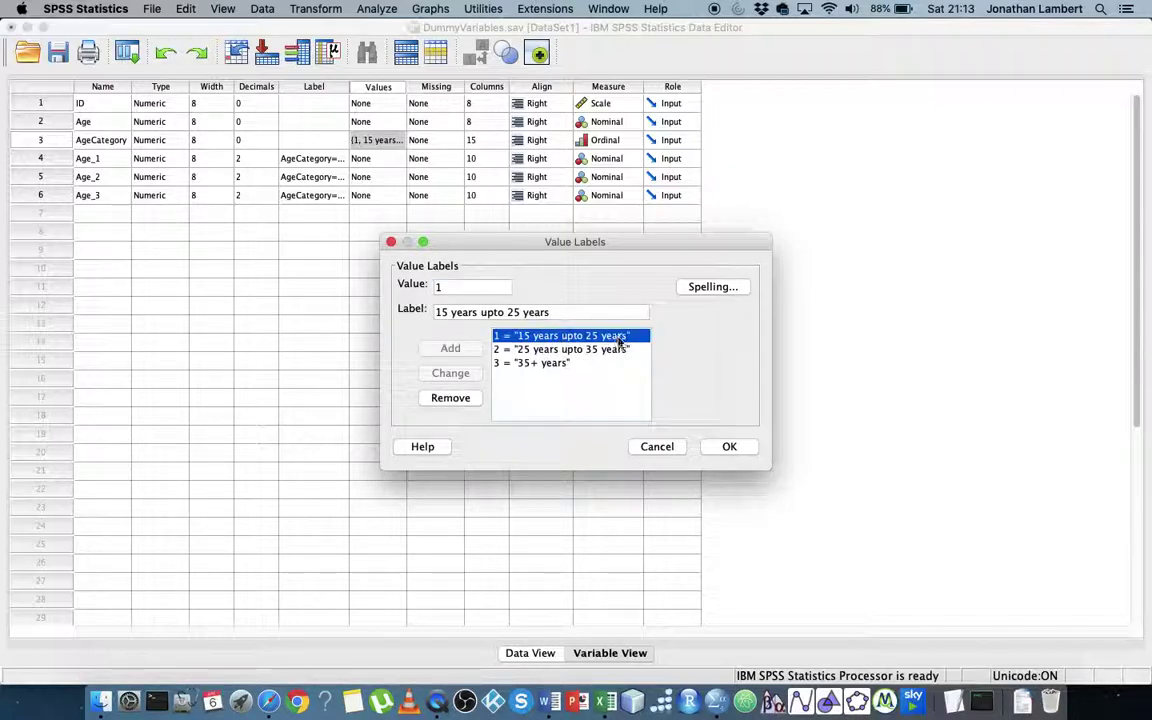
click(660, 448)
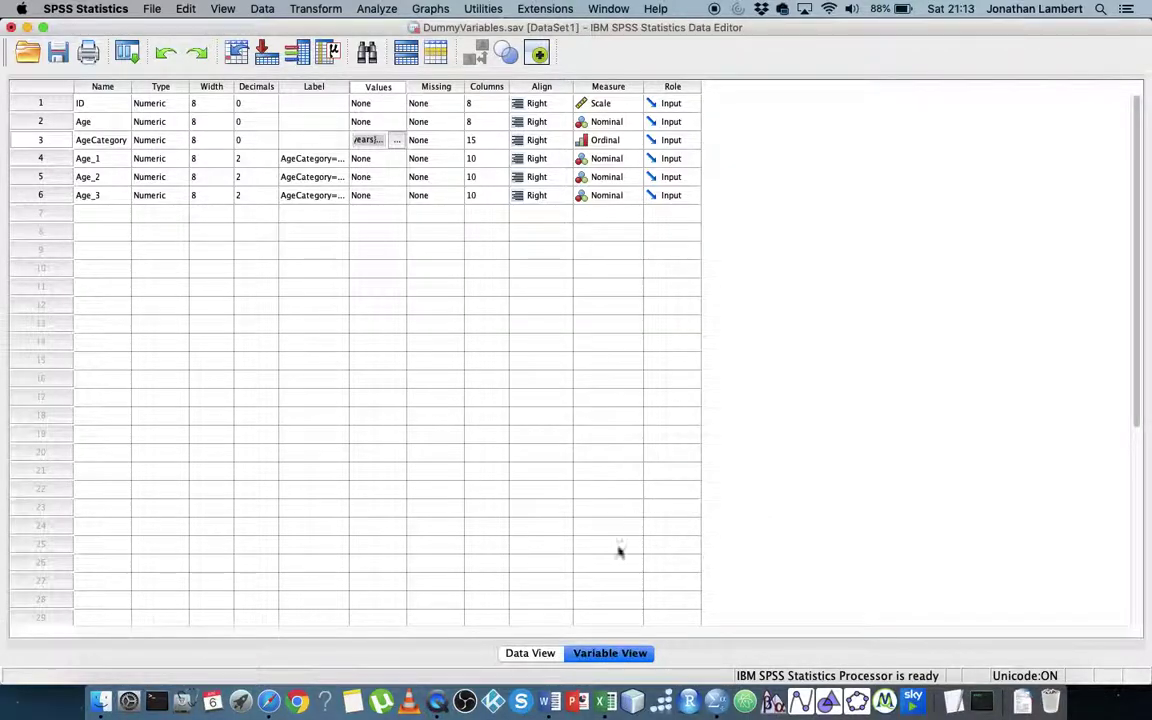
Show the data values and compare the first case's Age and AgeCategory with its Age_1, Age_2 and Age_3 dummies.
click(530, 653)
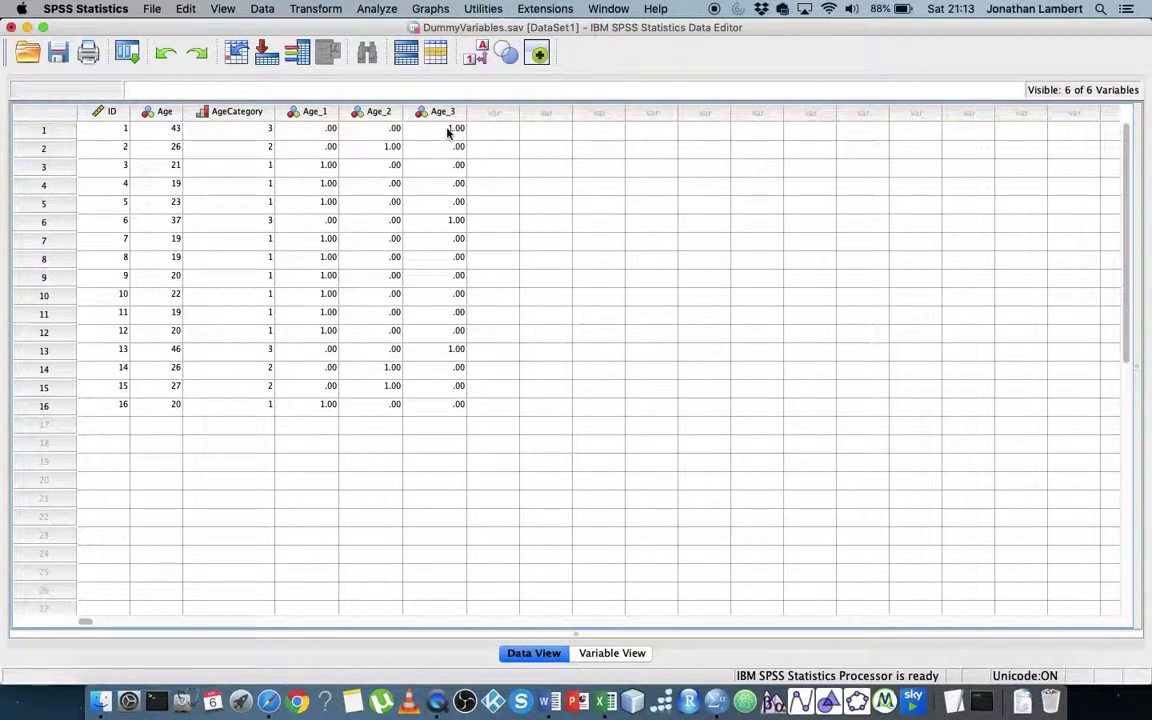
click(44, 130)
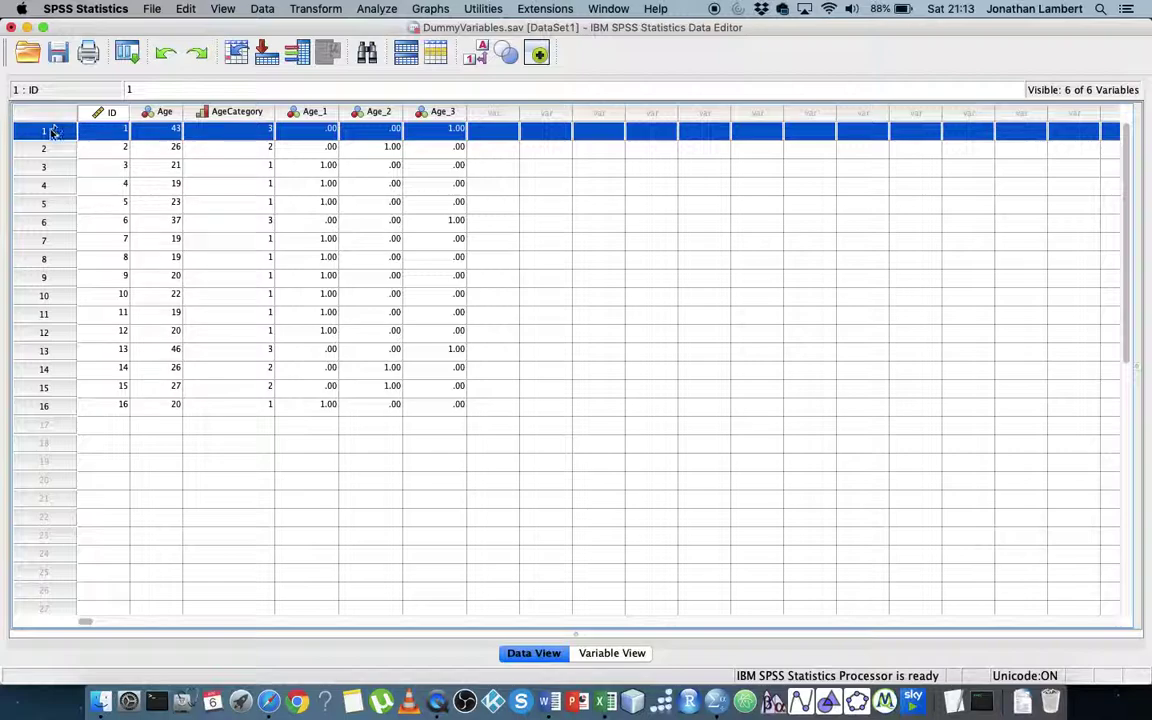
click(165, 130)
click(262, 131)
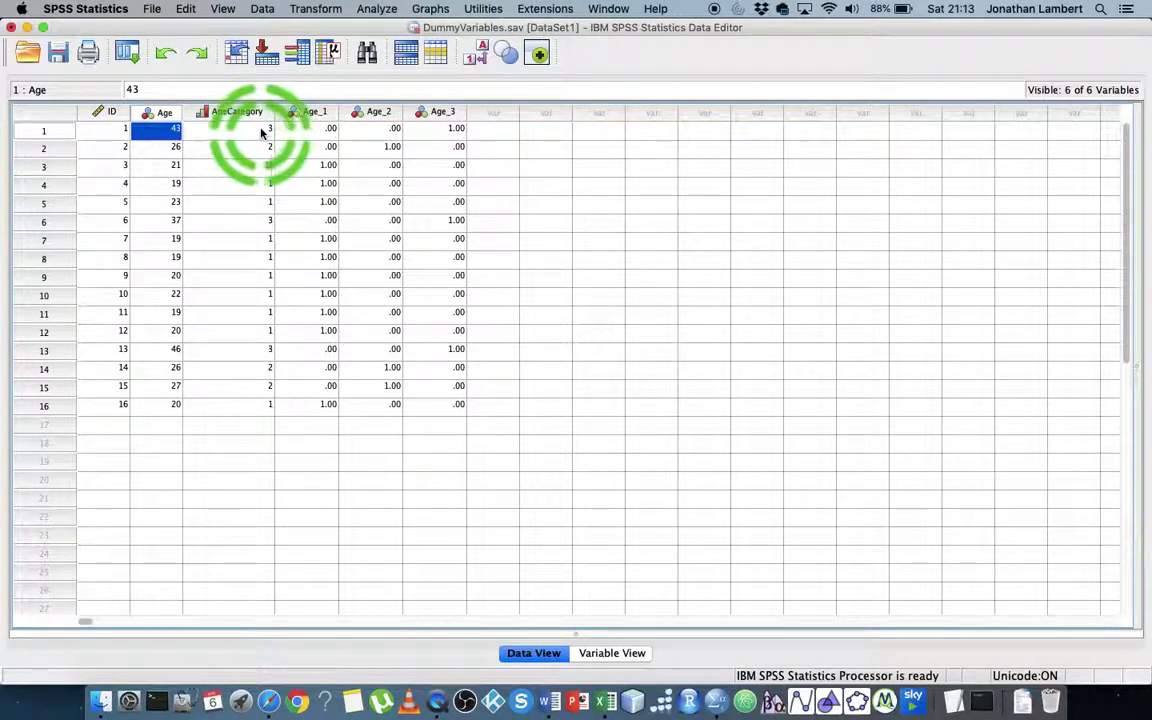
click(265, 131)
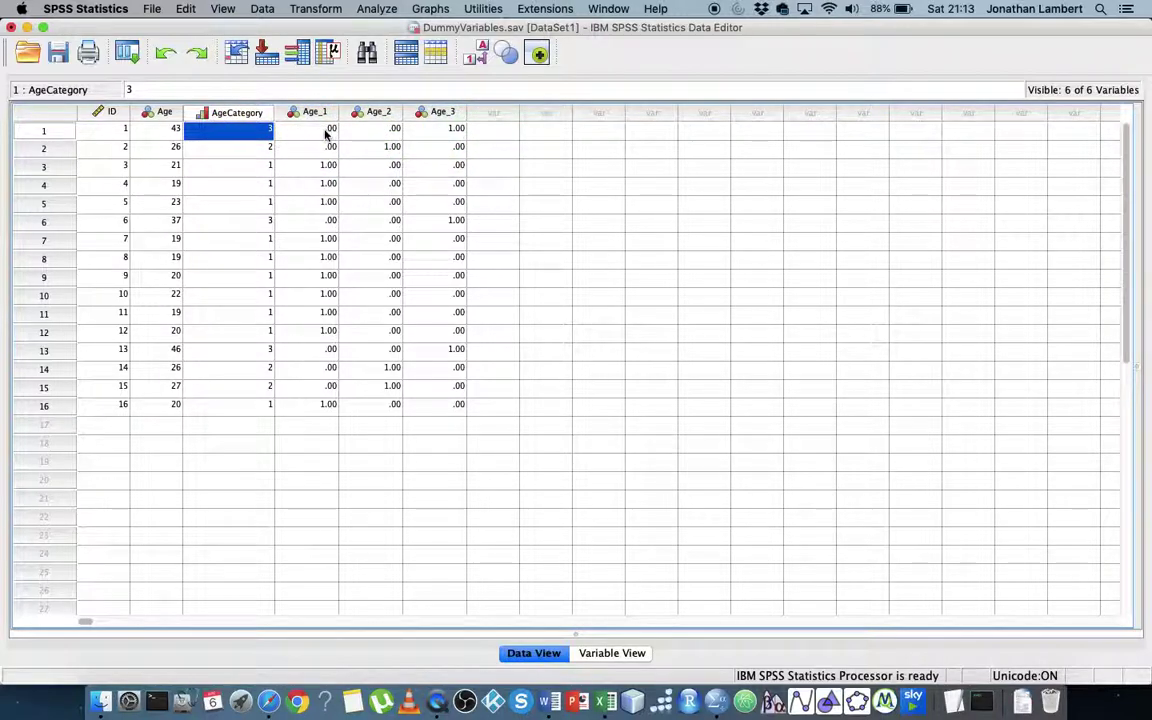
click(326, 134)
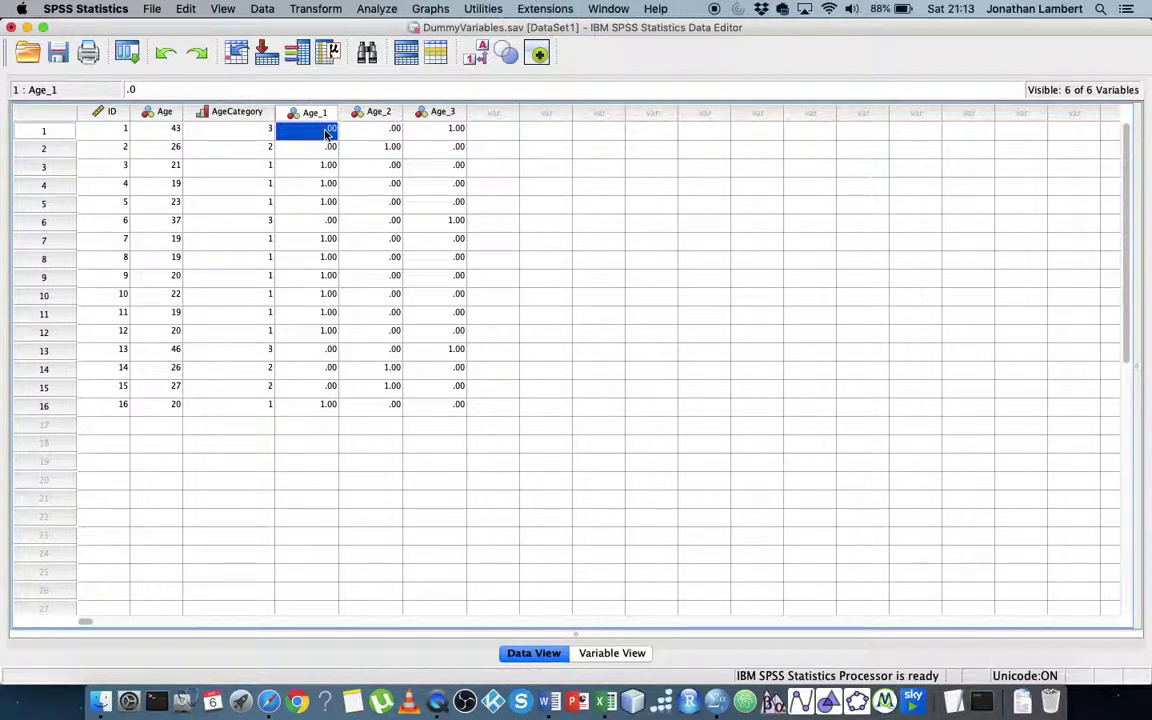
click(393, 131)
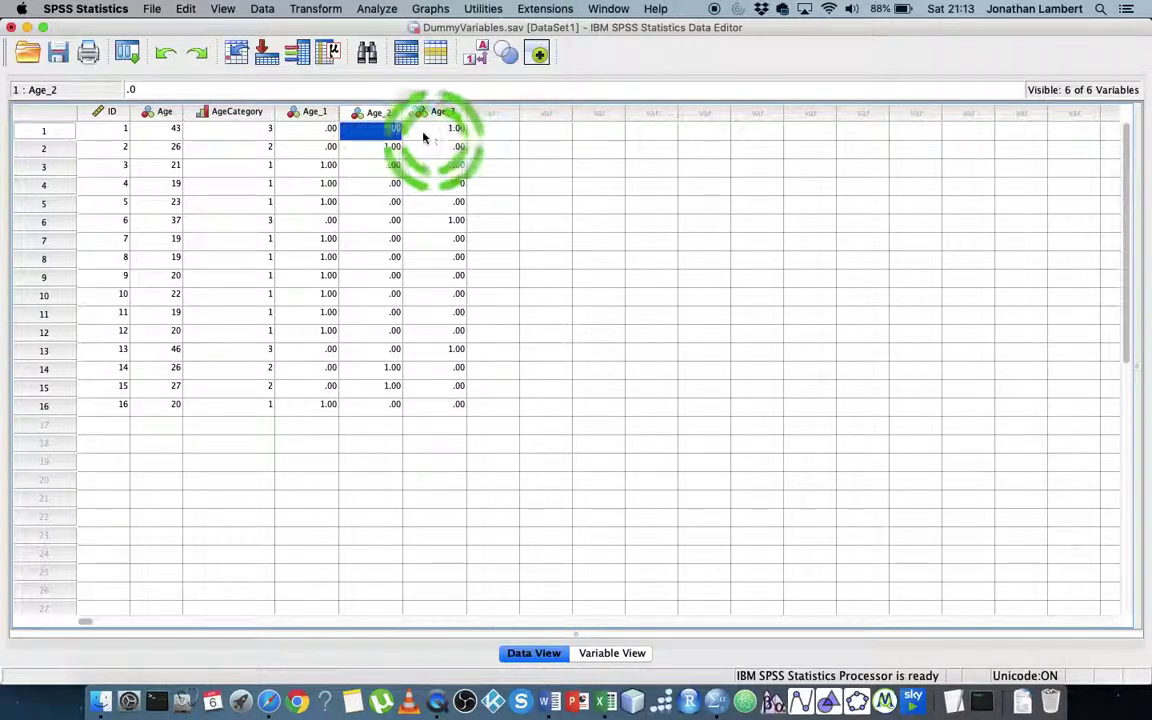
click(170, 132)
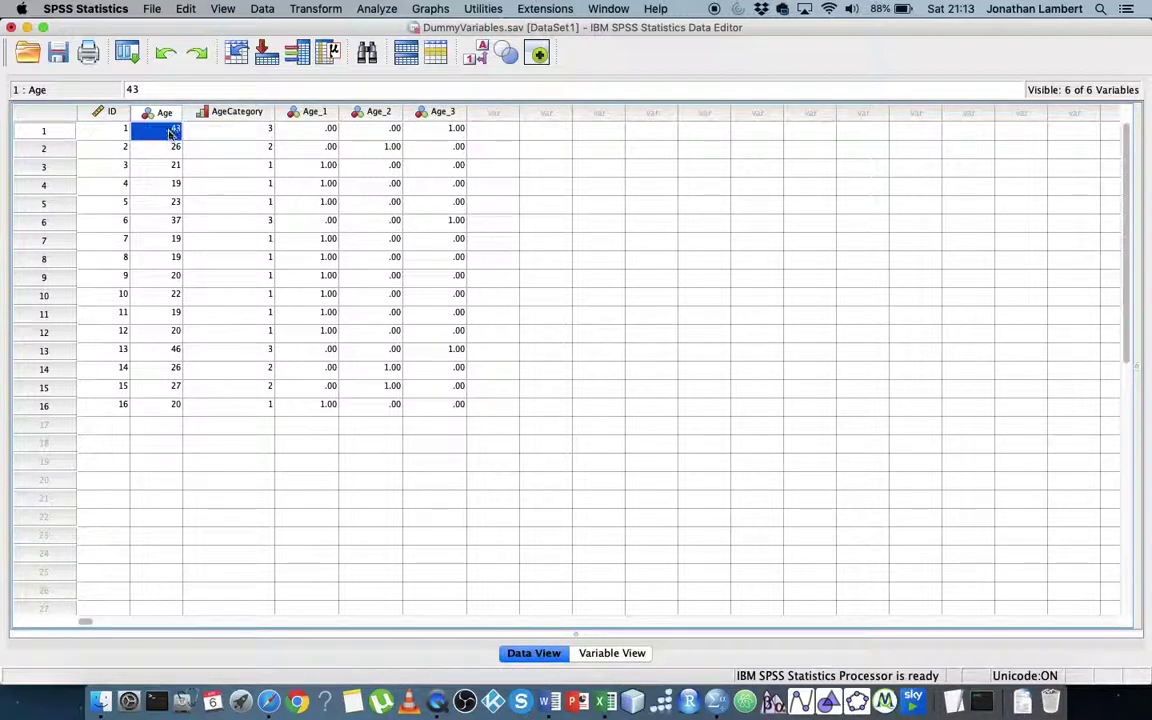
click(450, 131)
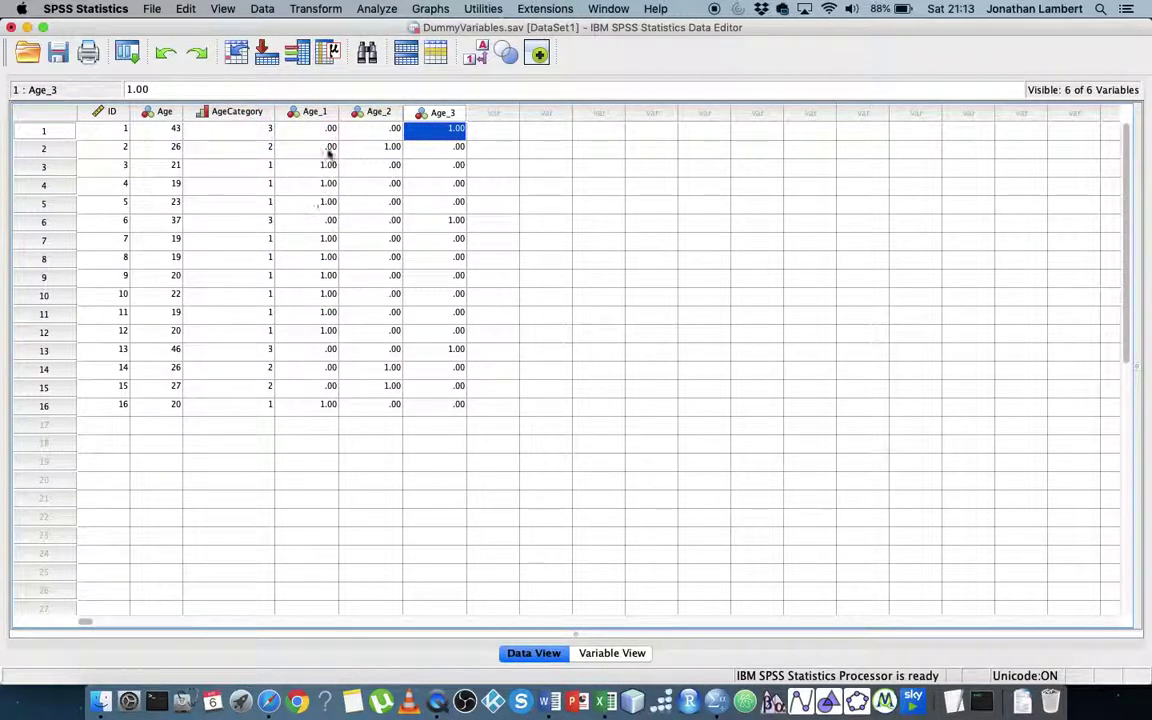
click(43, 128)
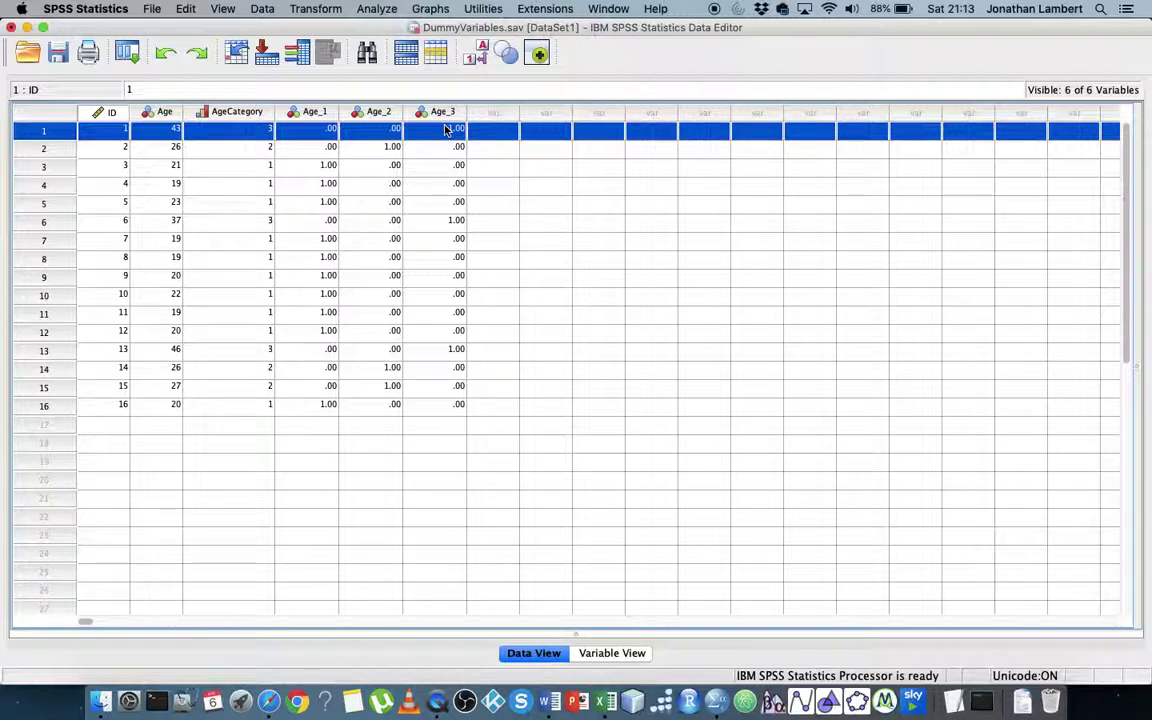
Examine the Age_1, Age_2 and Age_3 dummy columns one after another across all cases.
click(320, 114)
click(377, 113)
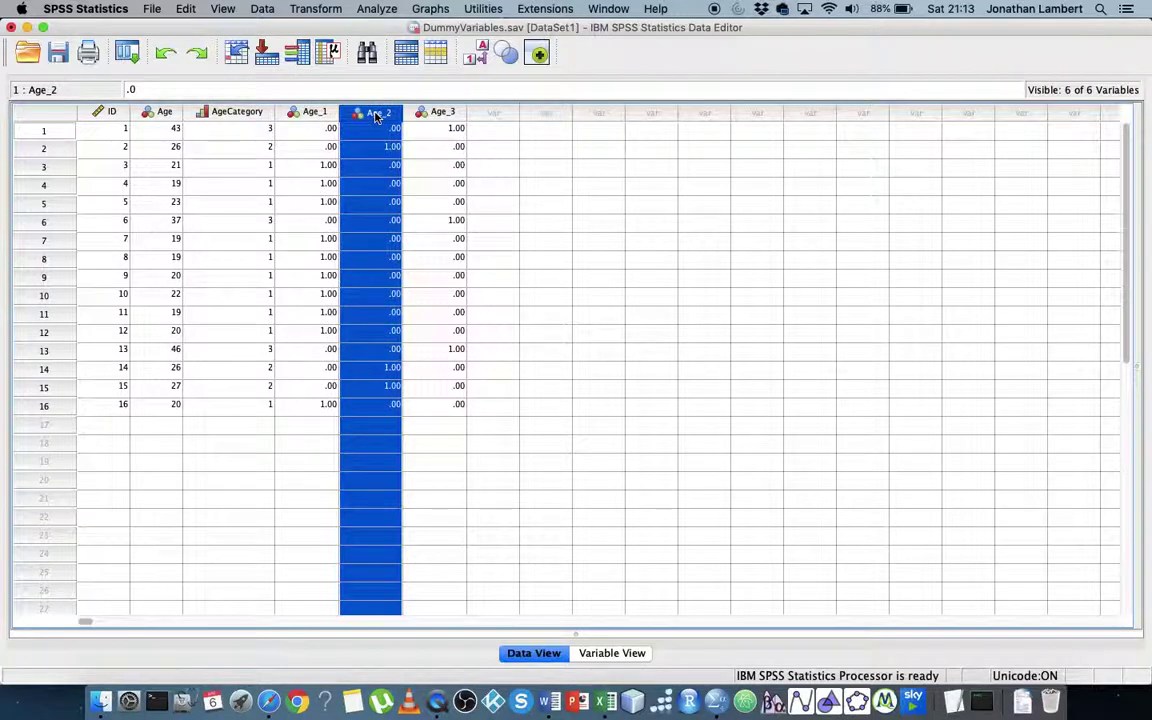
click(446, 115)
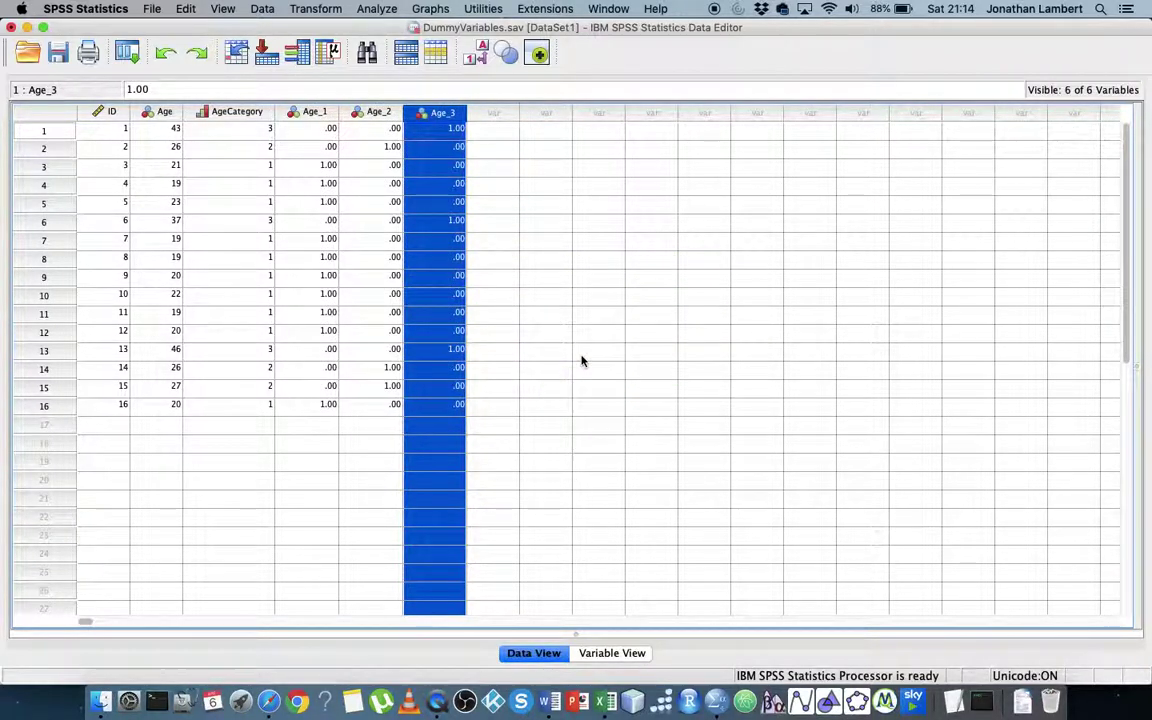
click(542, 648)
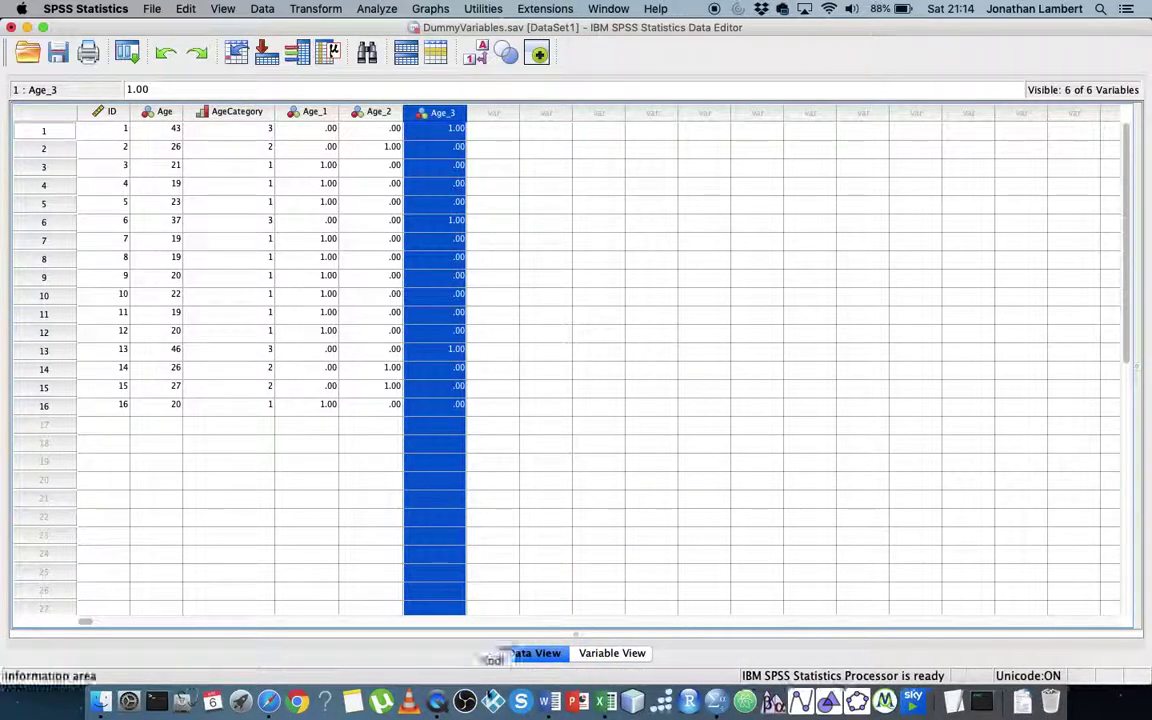
right_click(439, 703)
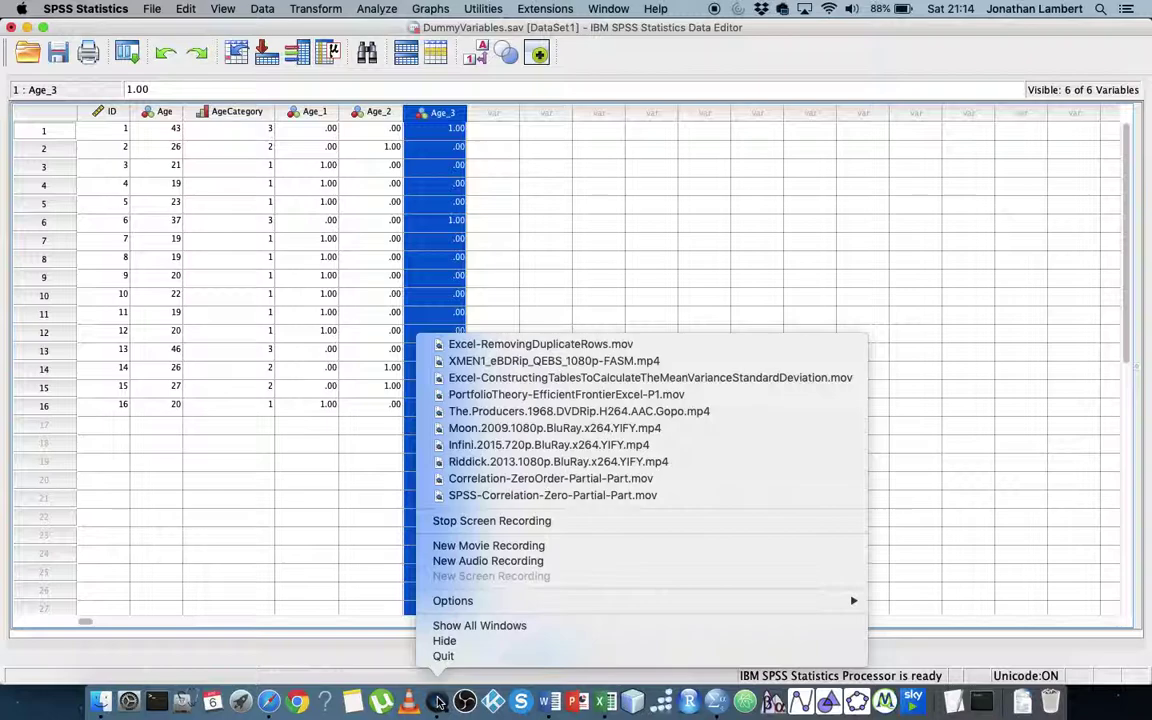